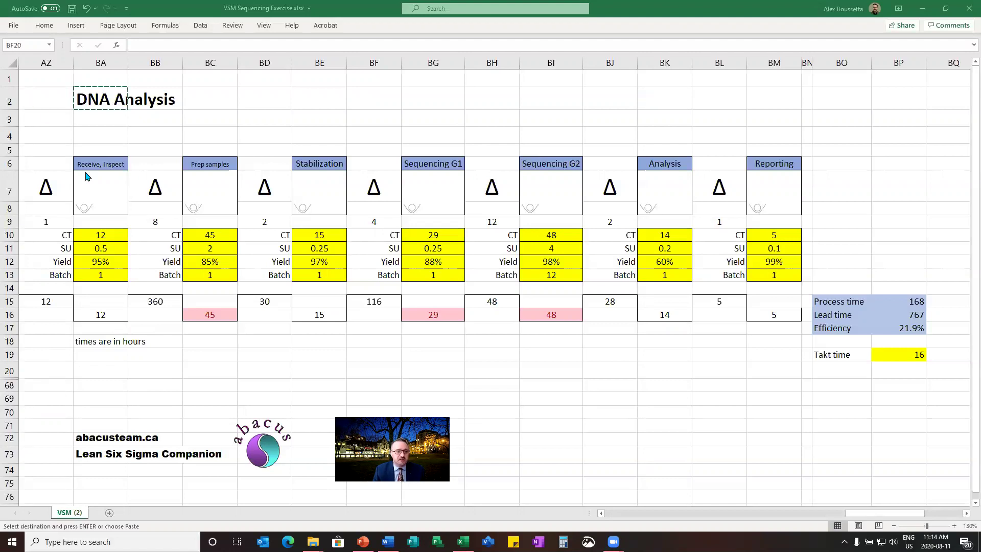
- Examine the process step headers in row 6 and the queue quantities ahead of Receive, Inspect and Prep samples in row 9
click(98, 163)
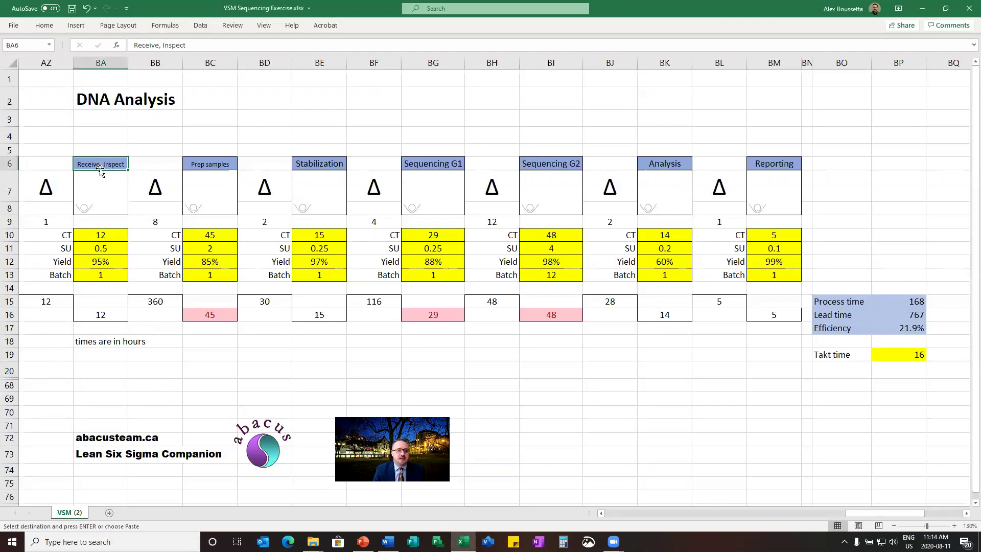
click(202, 164)
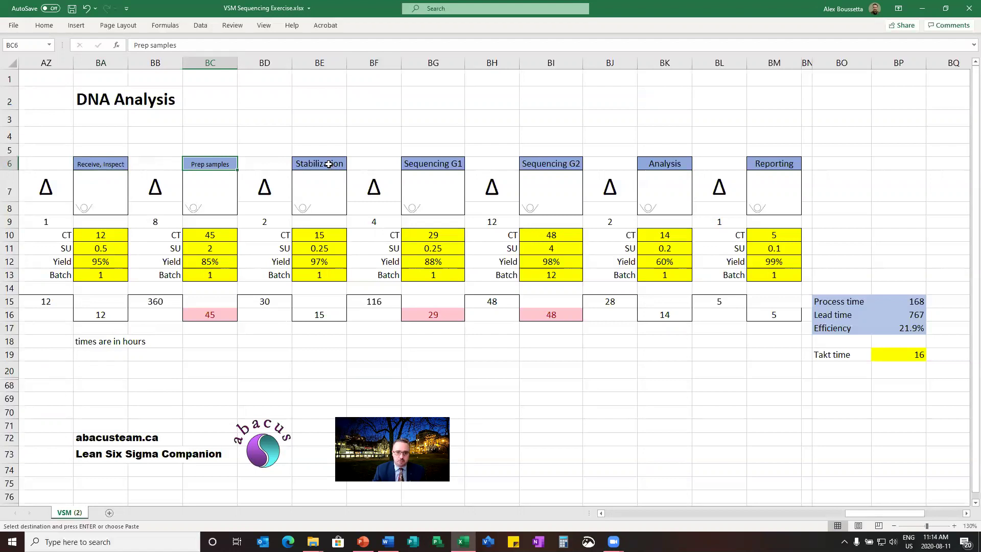
click(442, 164)
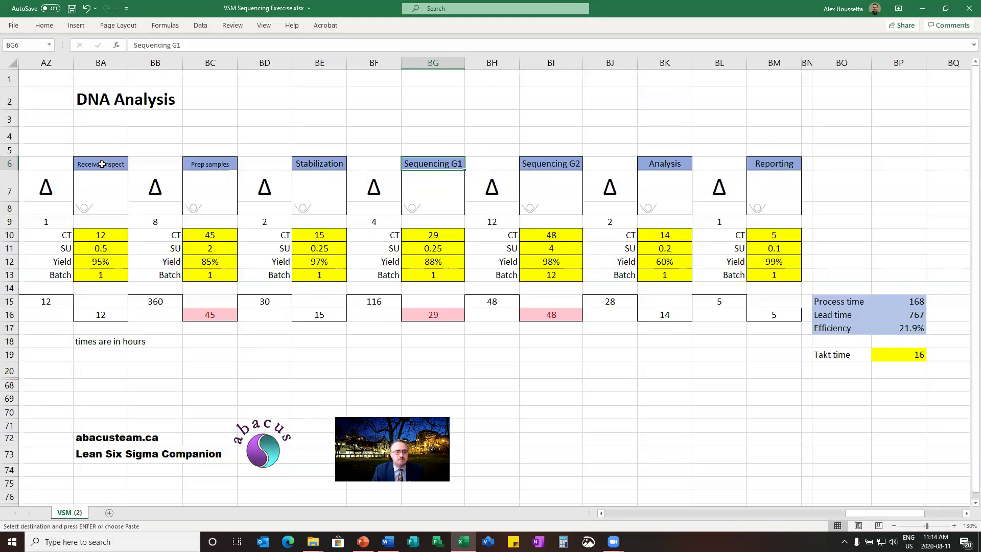
click(43, 219)
text(1)
key(Return)
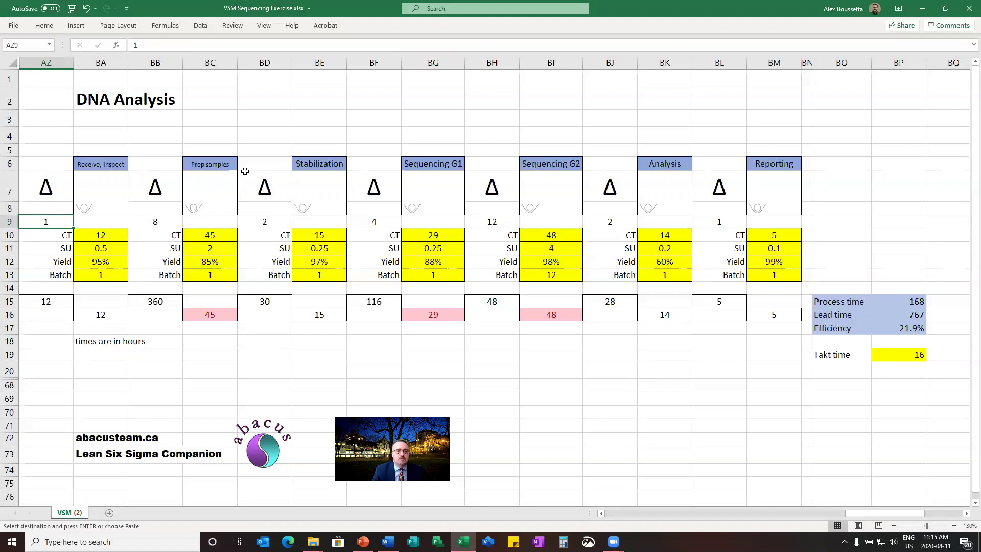
click(160, 220)
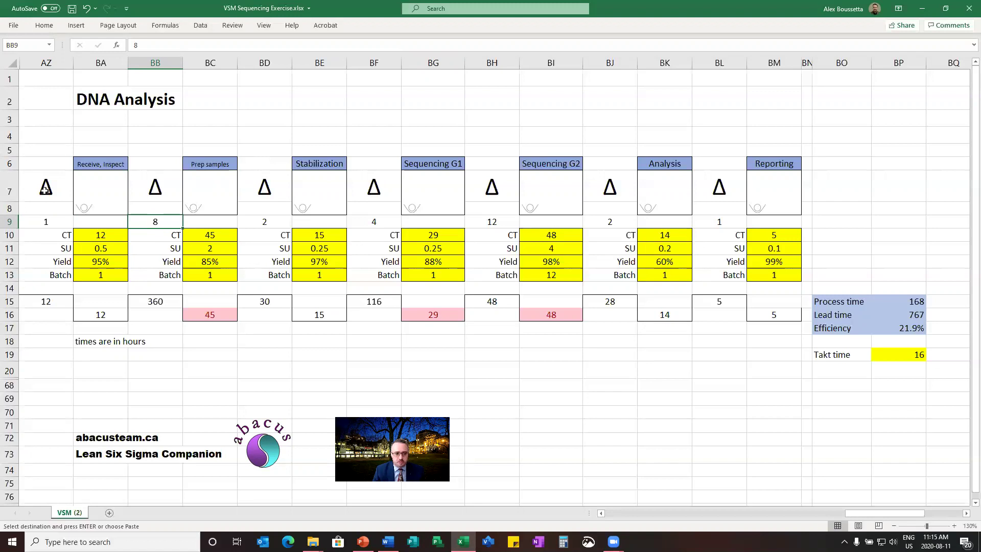
- Review the cycle time, setup, yield and batch values of Receive, Inspect, plus the batch size of Sequencing G2
click(89, 234)
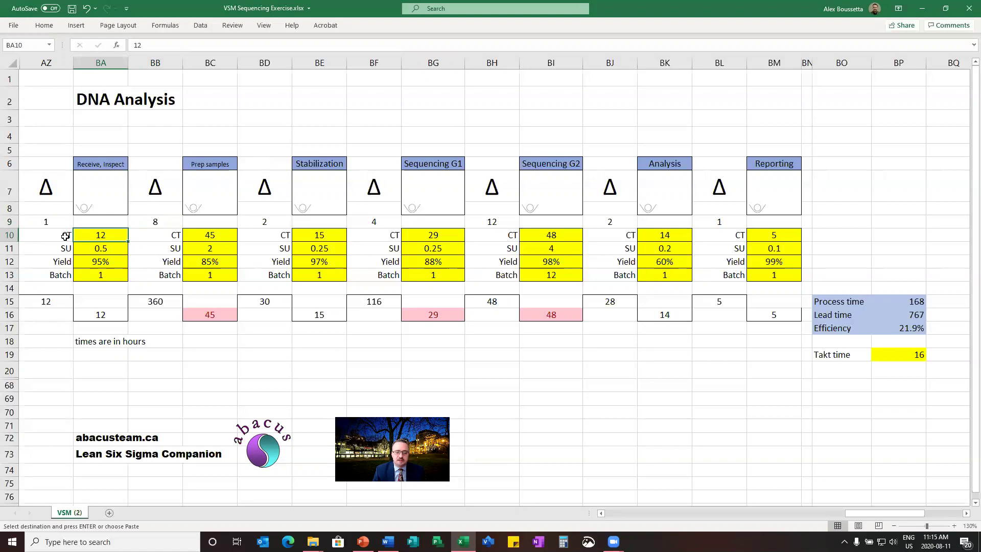
click(93, 249)
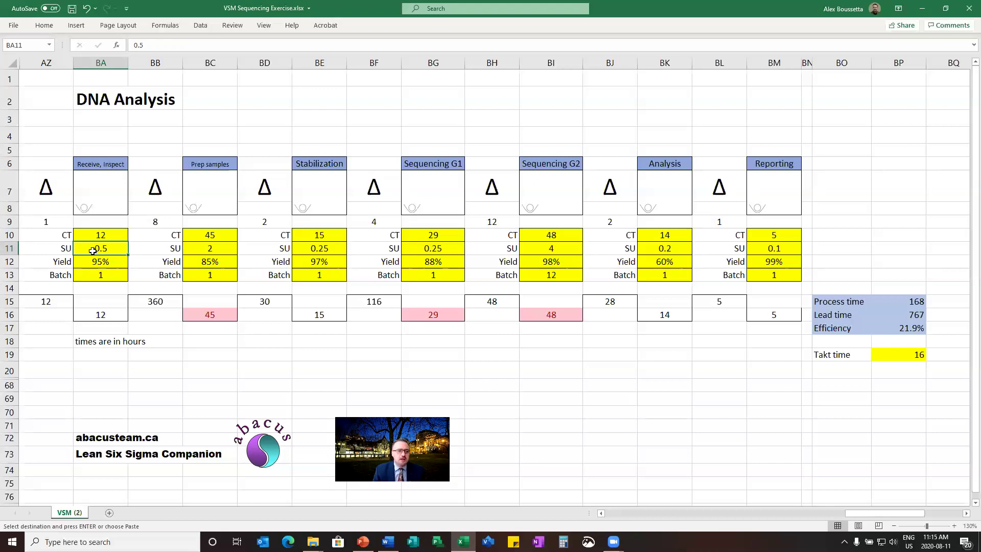
click(114, 266)
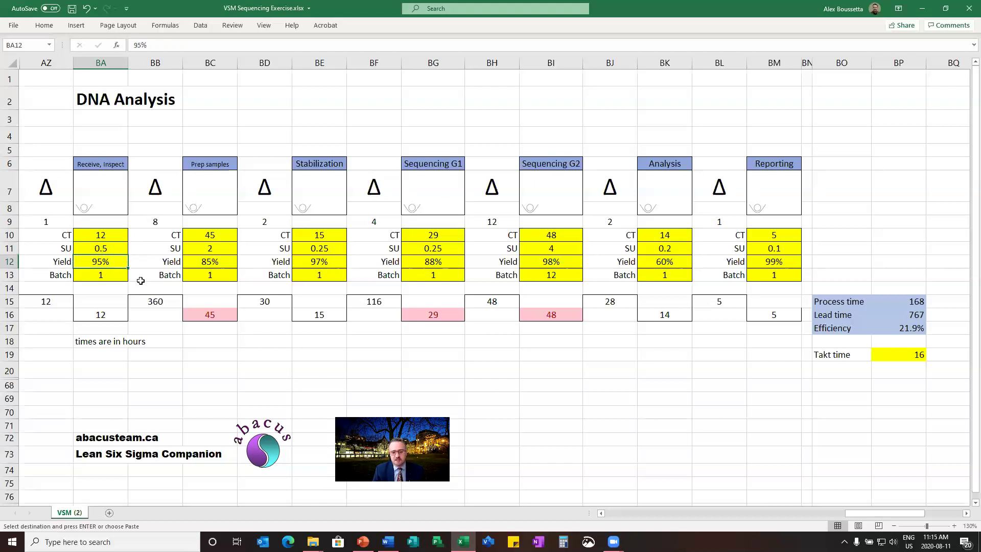
click(92, 275)
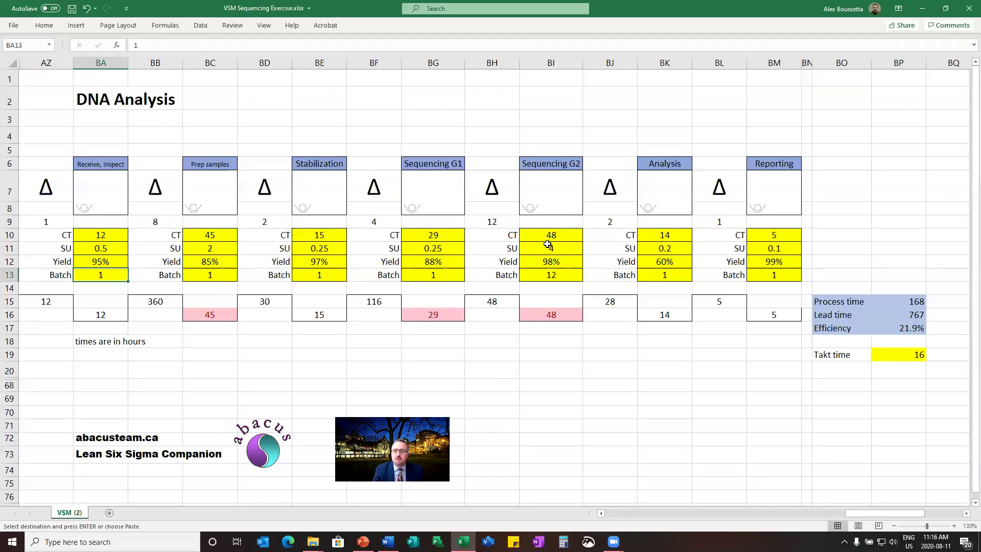
click(558, 274)
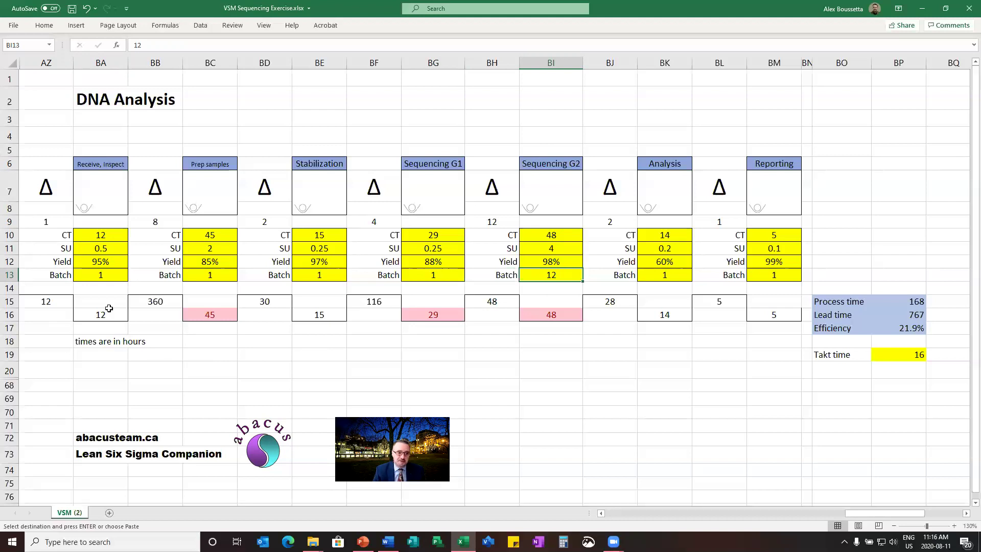
- Compare the cycle times of Receive, Inspect and Sequencing G1 with their linked timeline cells in row 16
click(106, 238)
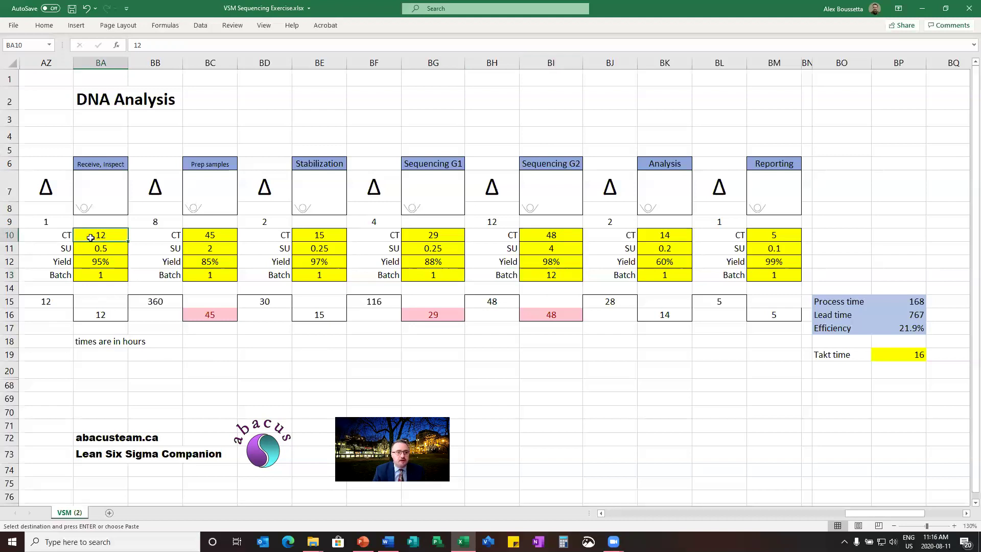
click(104, 315)
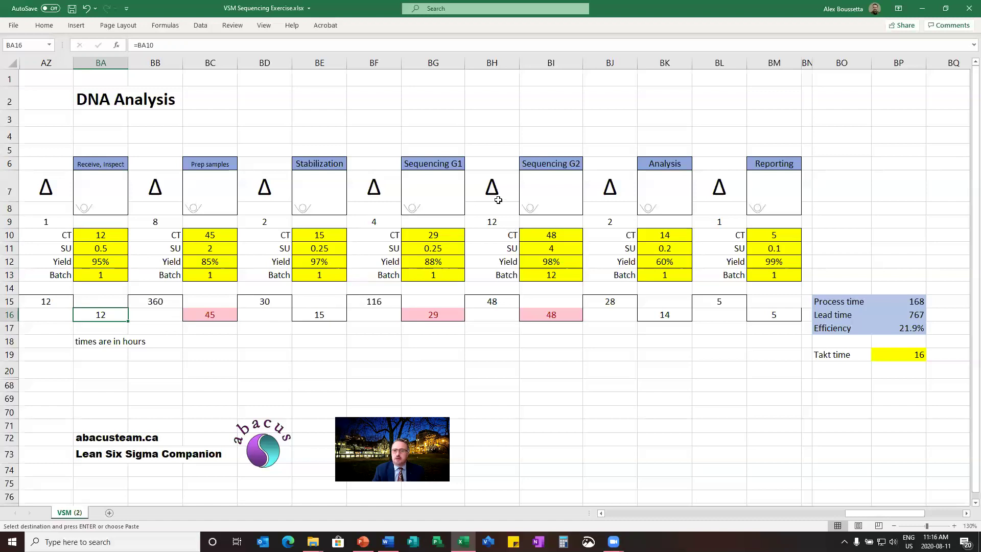
click(434, 233)
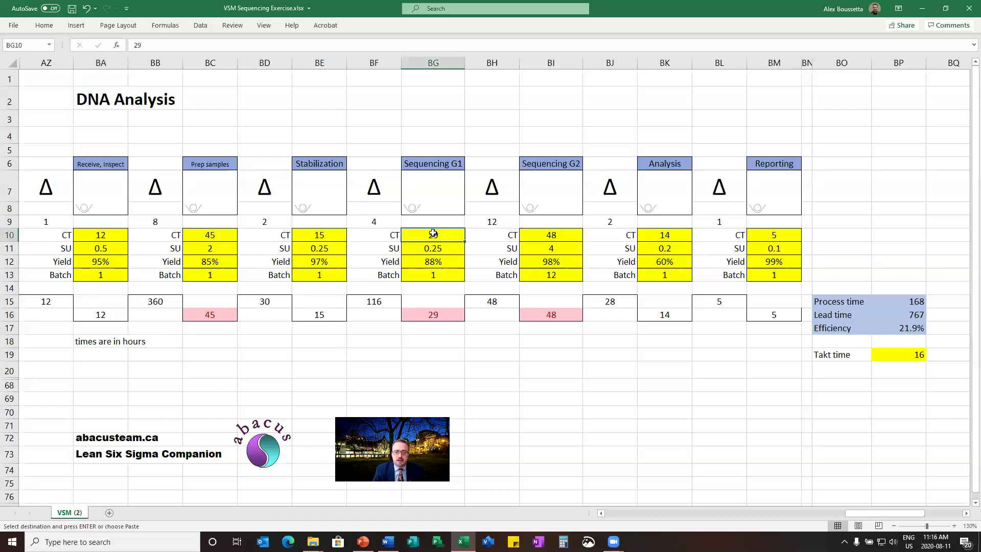
click(433, 312)
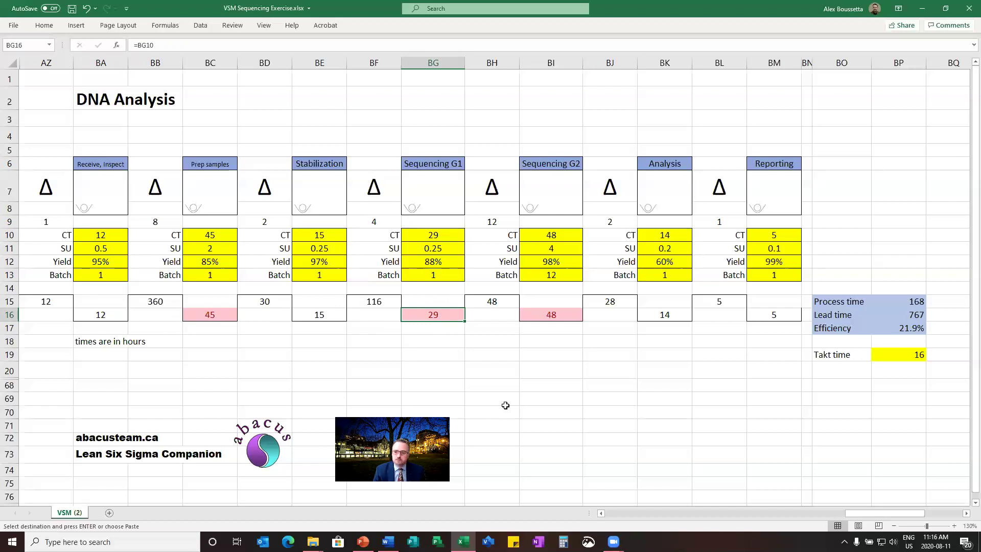
- Compare the takt time in BP19 with the highlighted timeline cells of Prep samples, Sequencing G1 and Sequencing G2
click(896, 358)
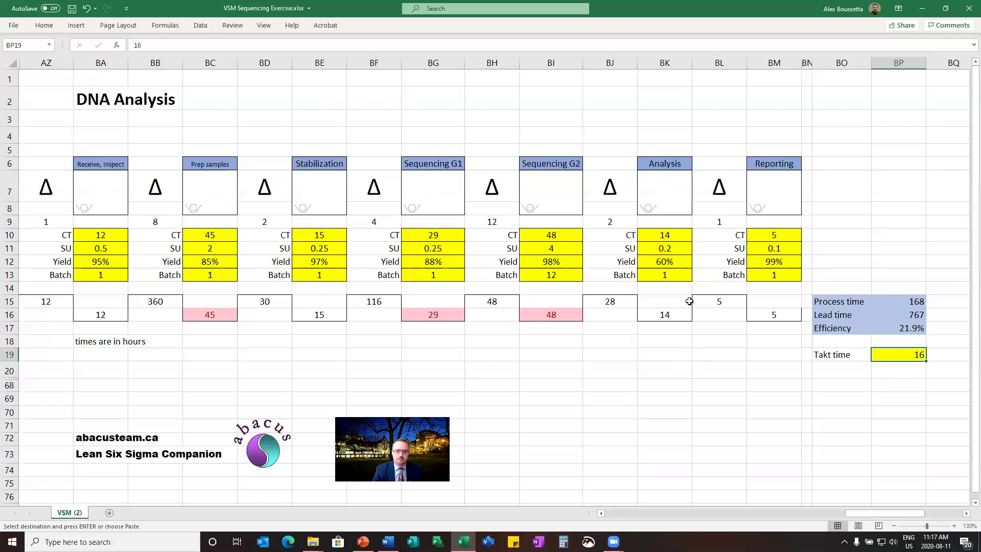
click(216, 313)
click(434, 314)
click(548, 315)
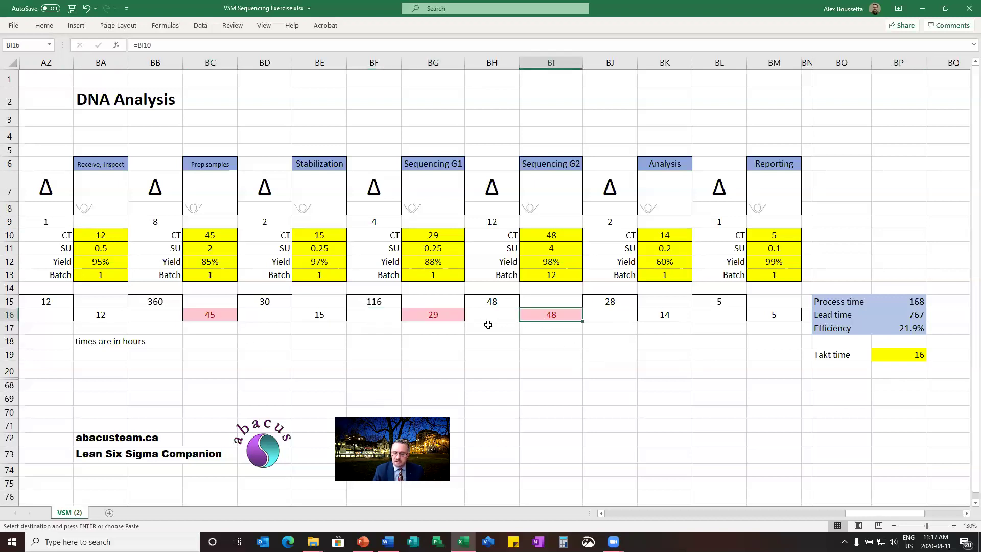
click(191, 319)
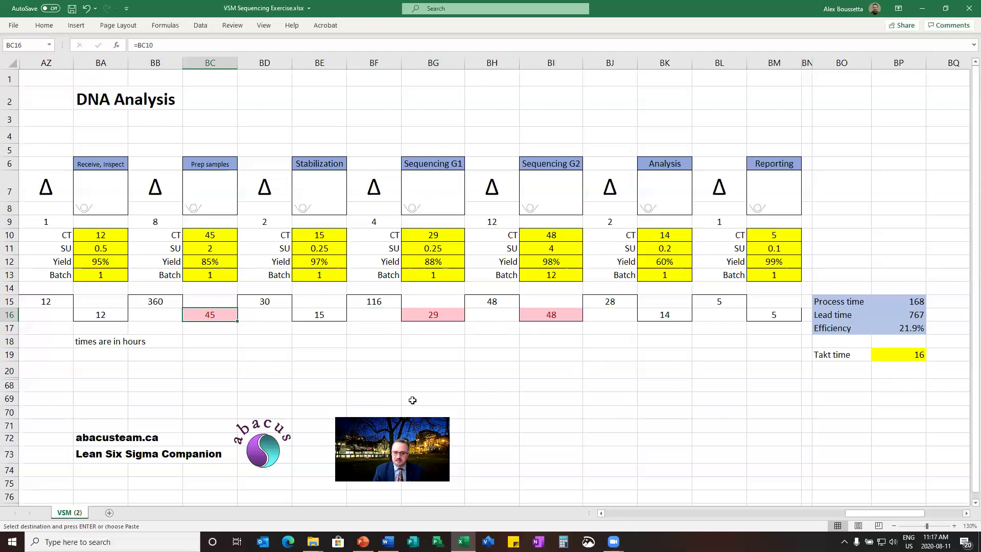
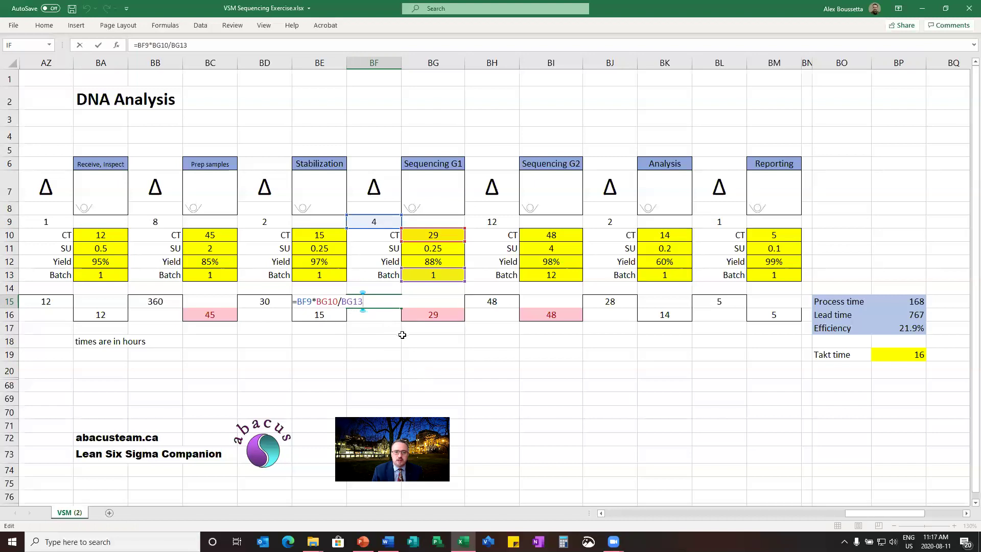
- Inspect the waiting-time formula in BF15 and the queue quantity, cycle time and batch size it uses for Sequencing G1
key(ctrl+Return)
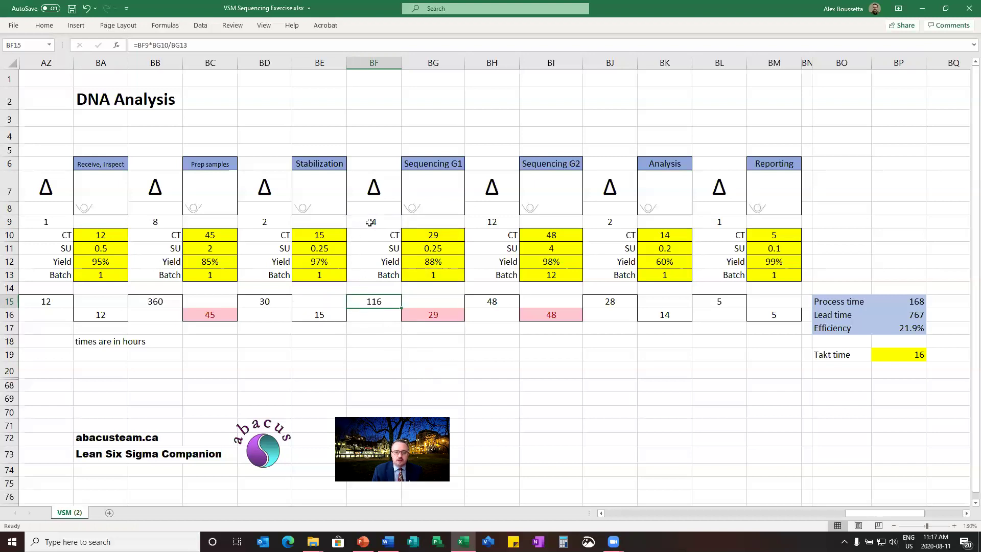
click(373, 223)
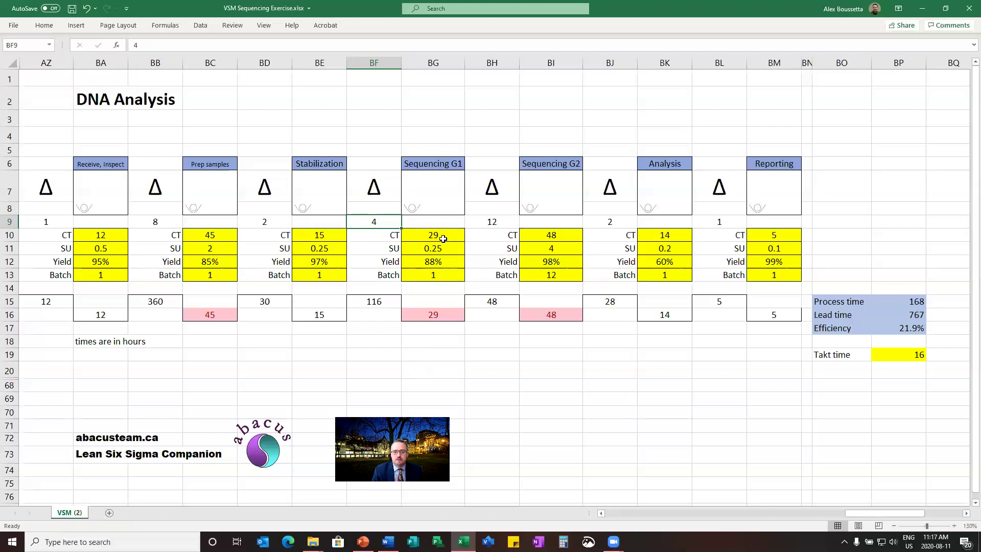
key(Down)
key(Right)
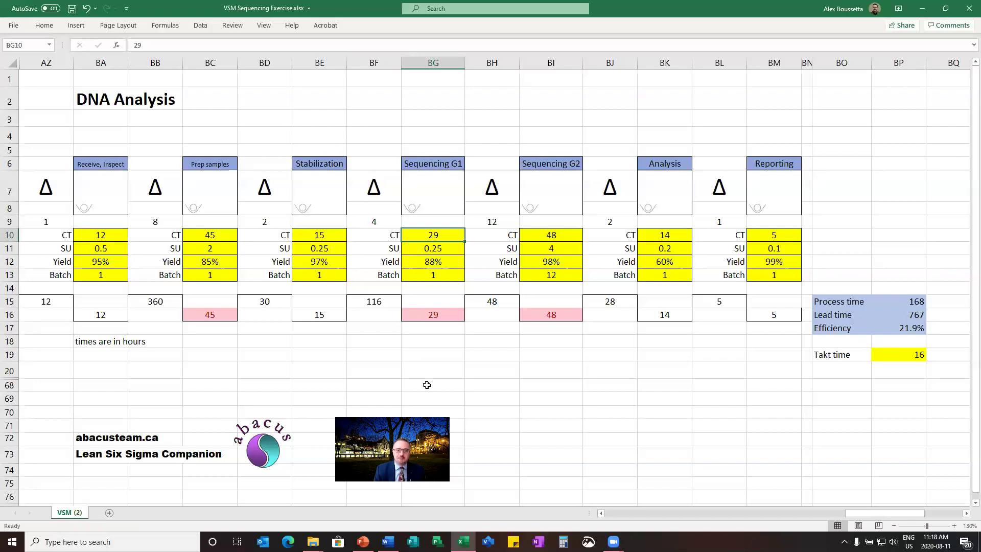
click(369, 223)
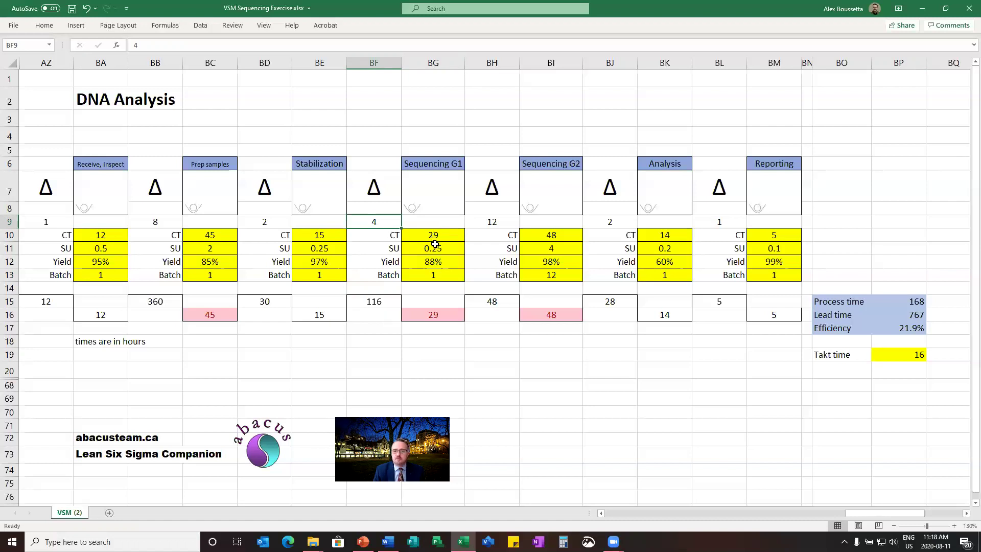
click(377, 304)
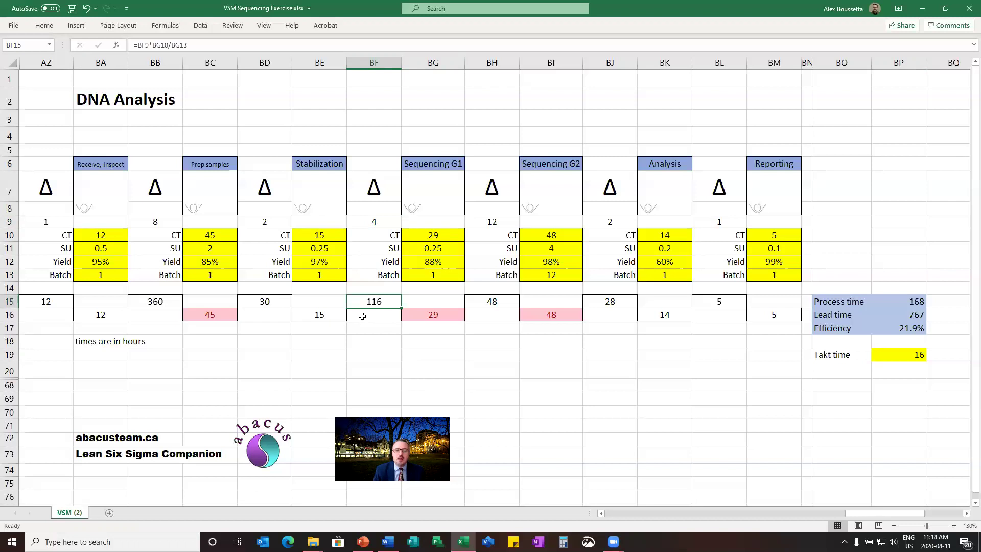
click(427, 276)
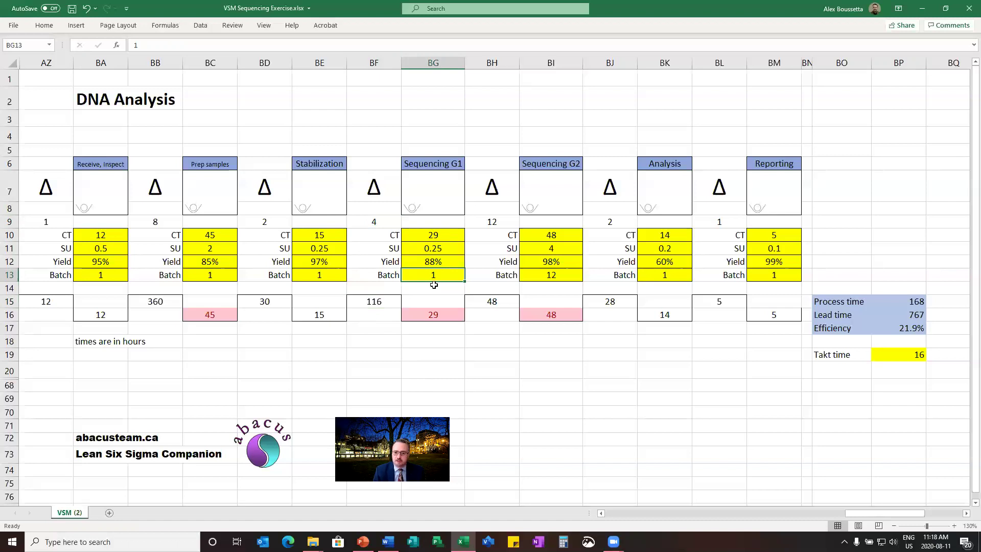
- Review the queue quantity, cycle time and batch size that determine the waiting time before Sequencing G2
click(559, 162)
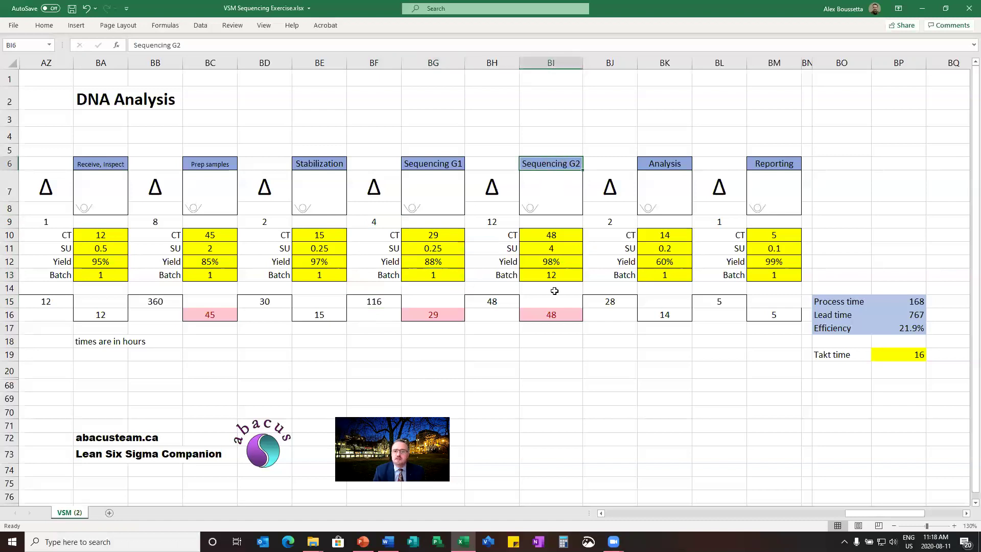
click(489, 221)
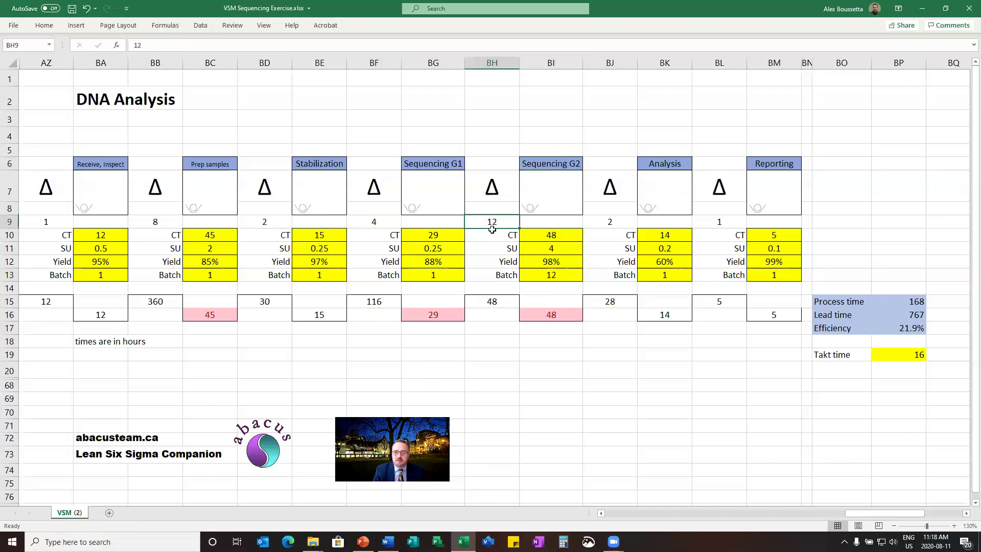
click(536, 234)
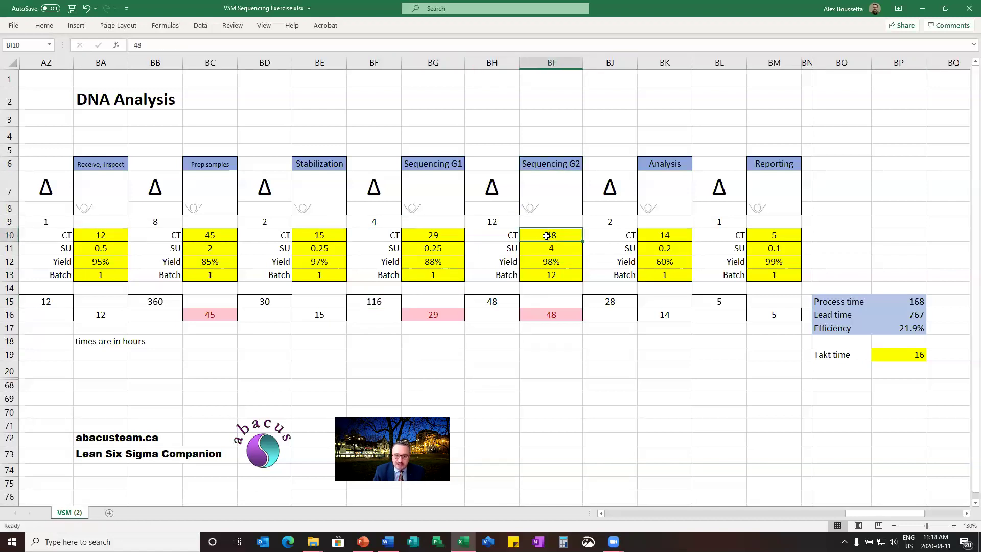
click(487, 220)
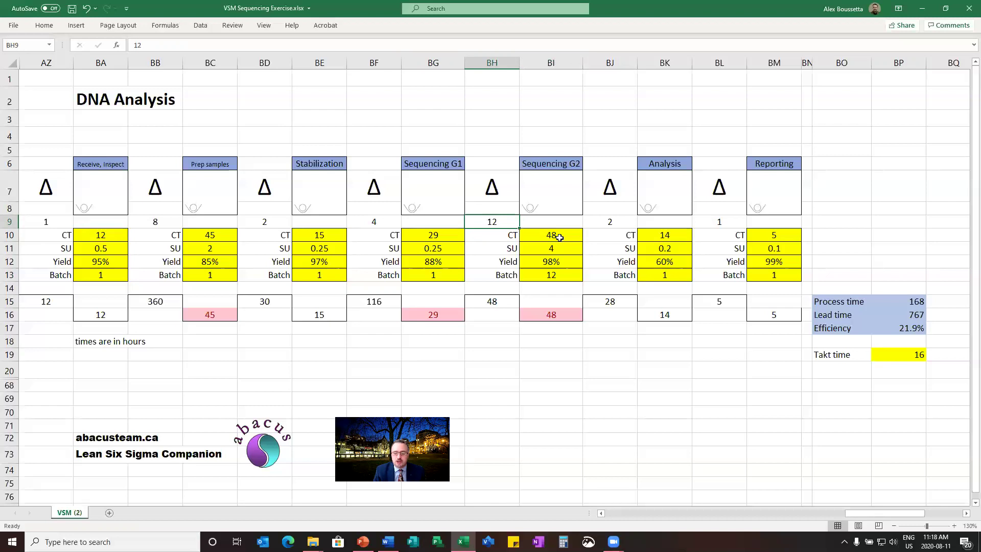
click(546, 276)
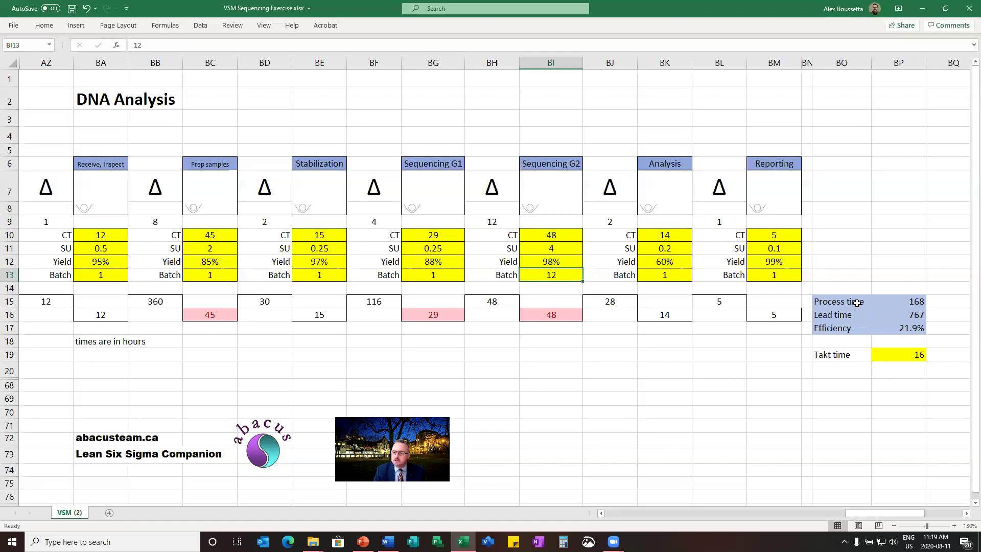
- Inspect the formula behind the Lead time value in BP16 and the cells it references
click(918, 314)
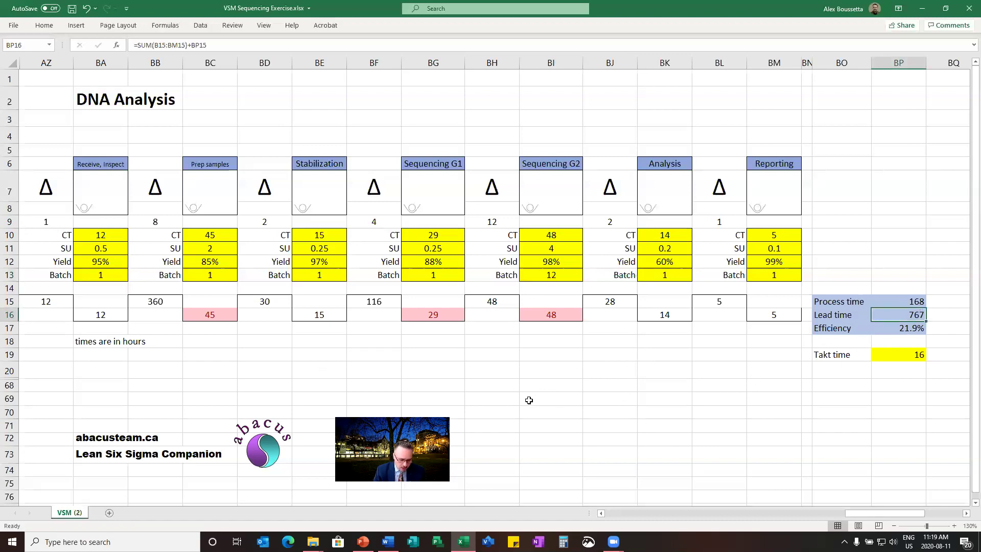
key(F2)
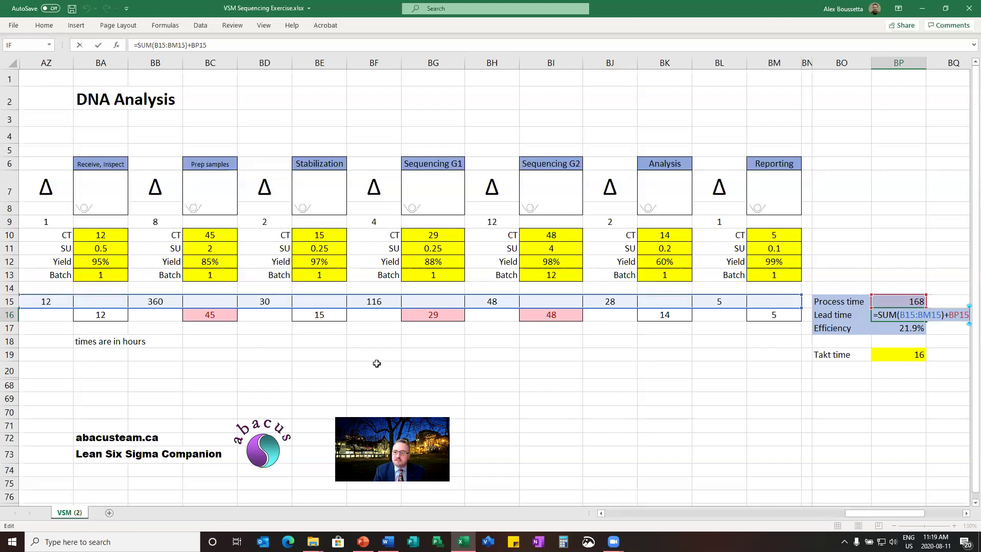
key(Escape)
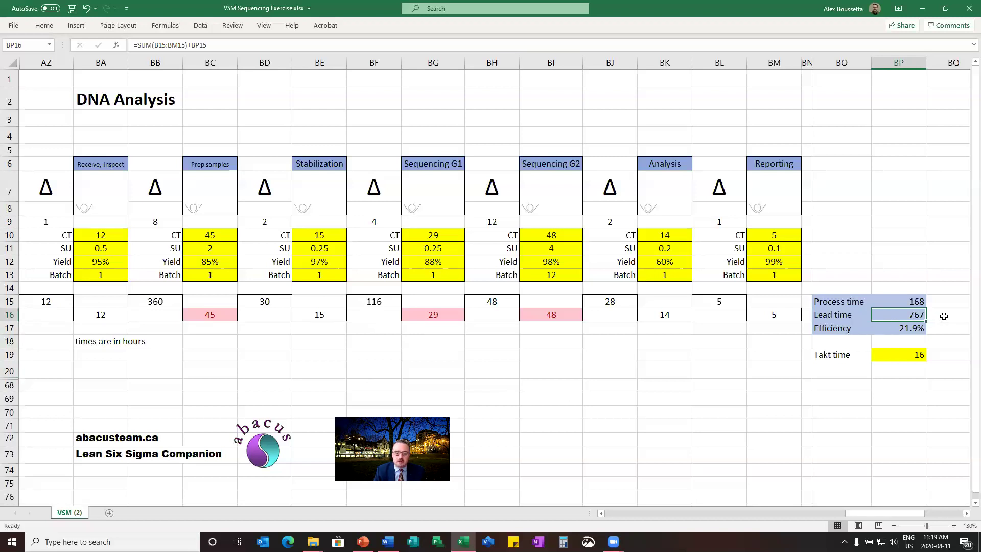
- Calculate the lead time in eight-hour days in BQ16 with the formula =BP16/8
click(943, 317)
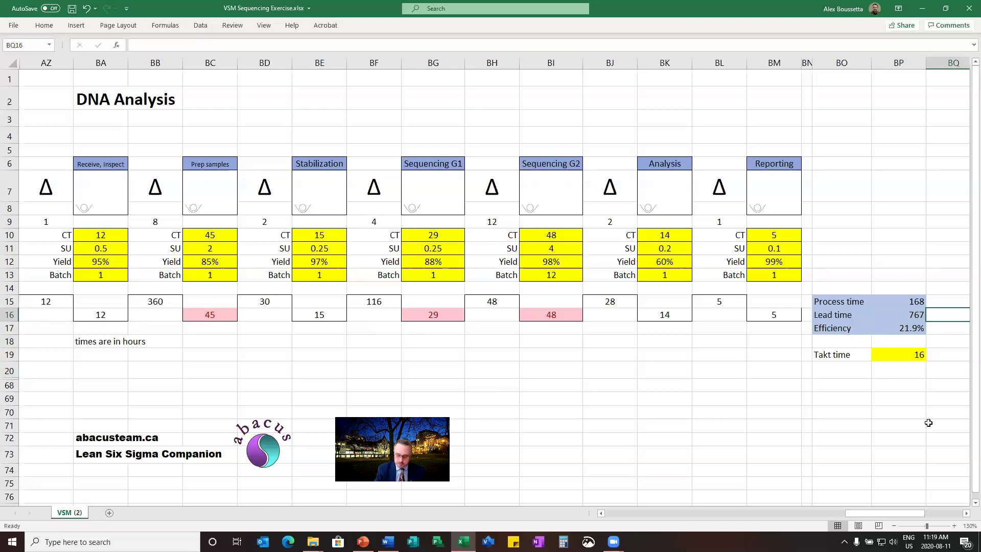
text(=)
key(Left)
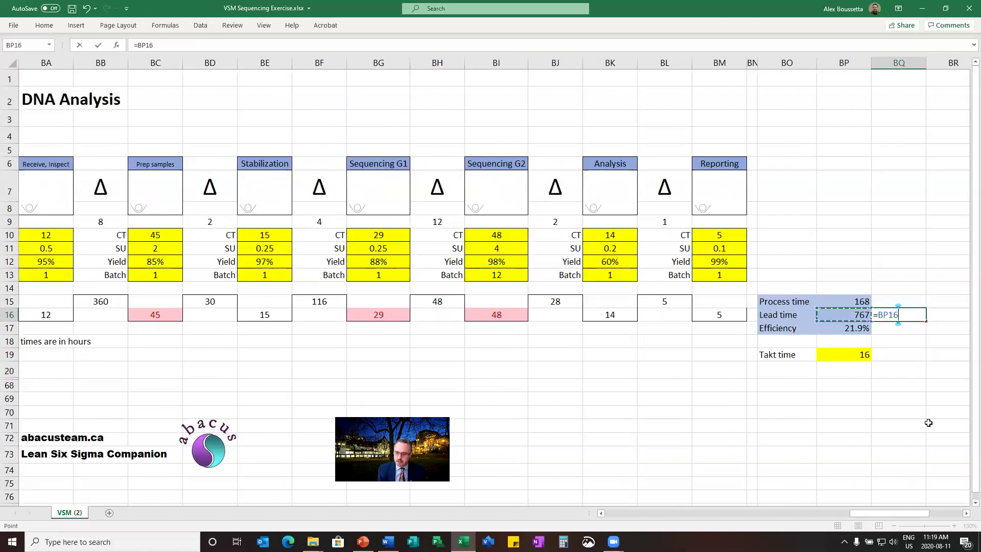
text(/)
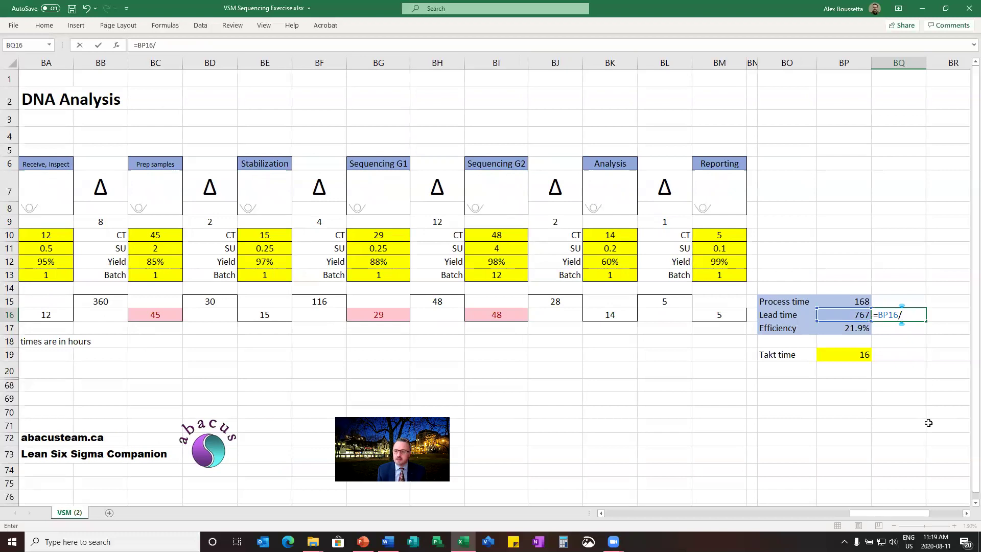
text(8)
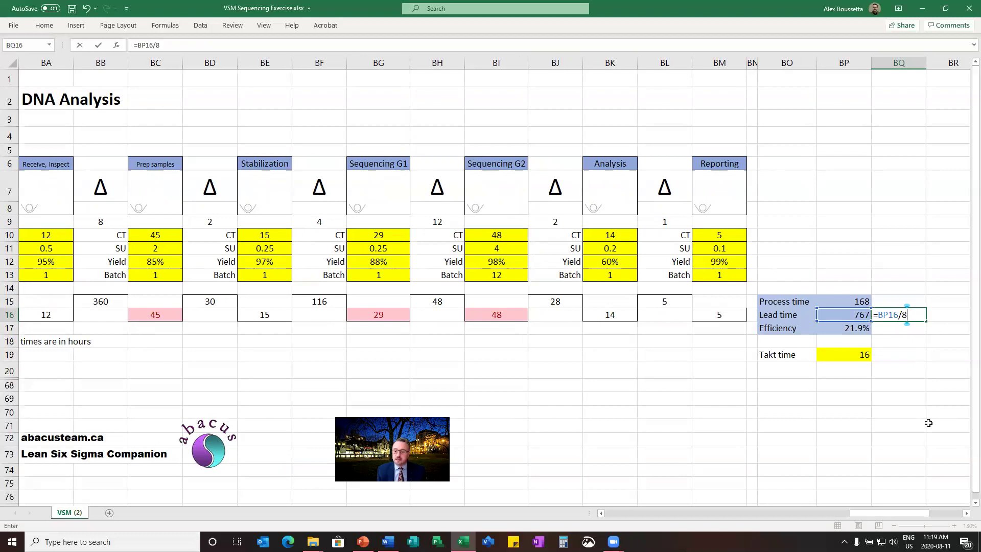
key(Return)
- Review the Process time formula in BP15, the Reporting and Analysis timeline times in row 16, and the Lead time formula in BP16
key(Up)
key(Left)
key(Left)
key(Left)
key(Left)
key(Left)
key(Left)
key(Left)
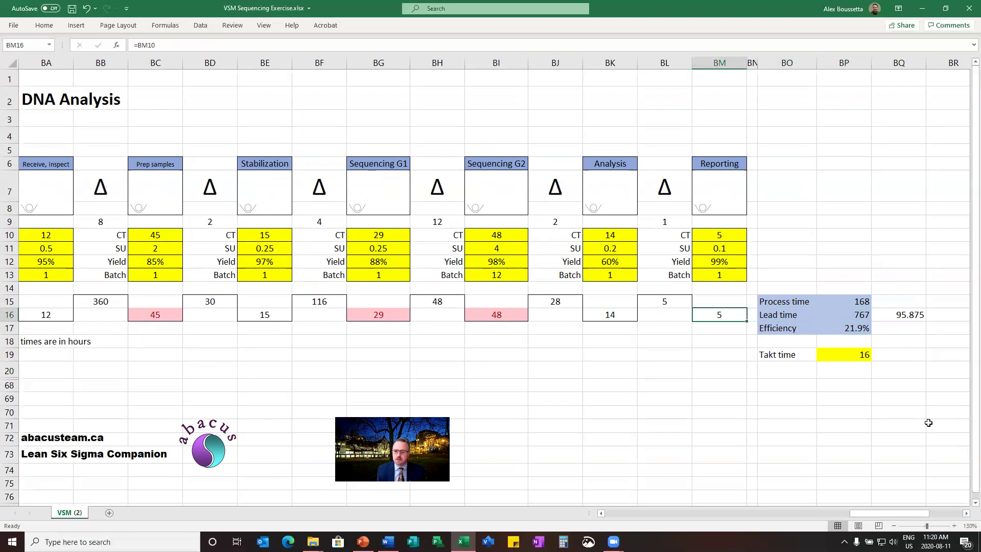
key(Left)
key(Left)
key(Left)
key(Left)
key(Left)
key(Left)
key(Left)
key(Left)
key(Left)
key(Left)
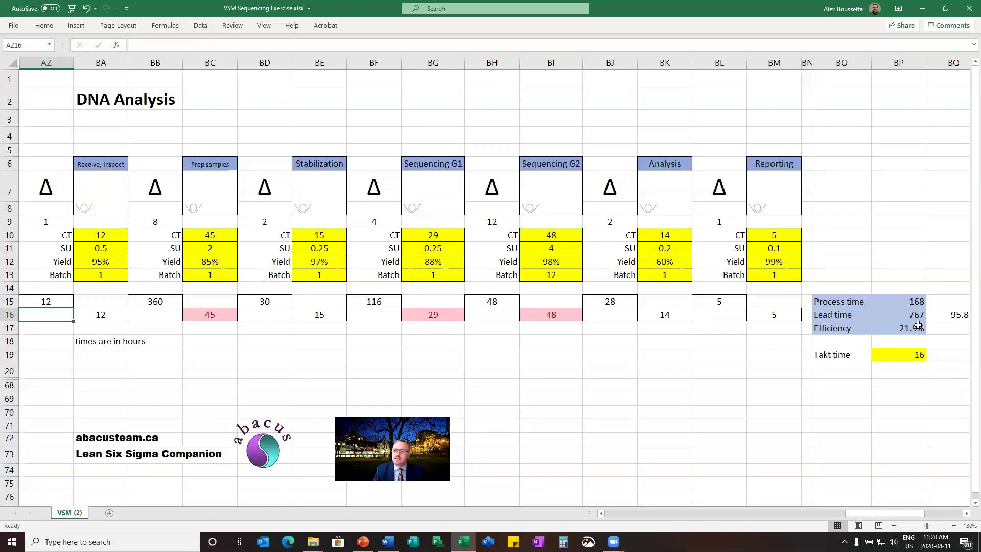
click(912, 301)
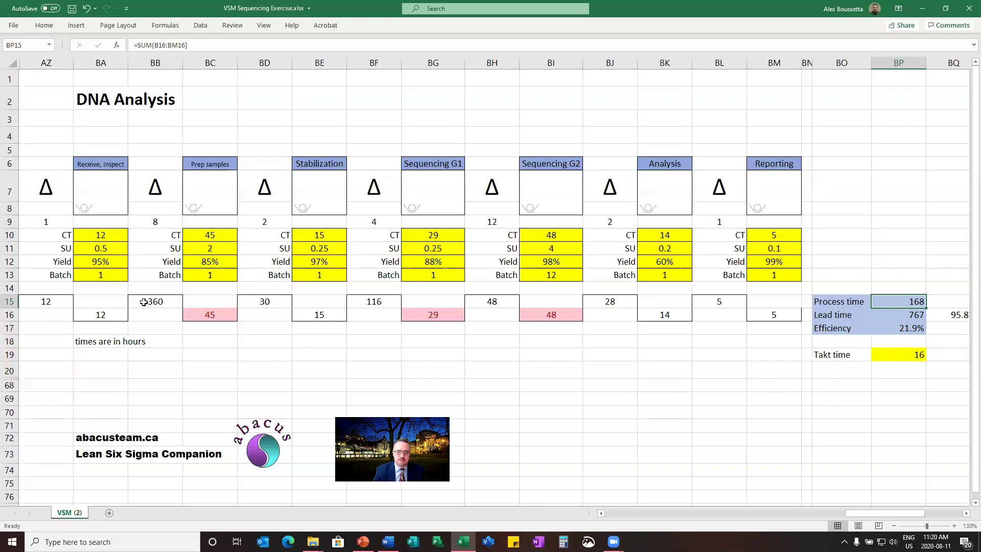
click(775, 315)
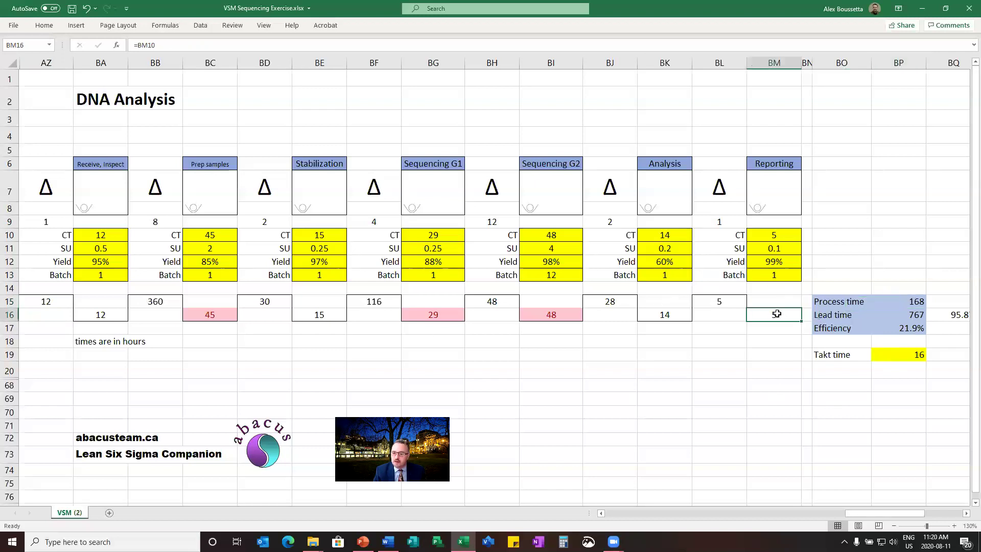
click(667, 316)
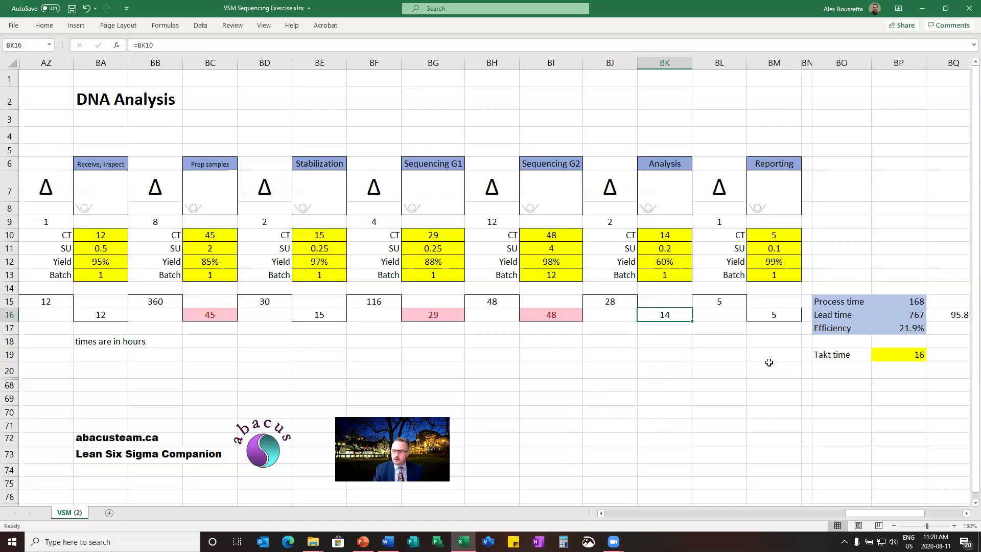
click(899, 312)
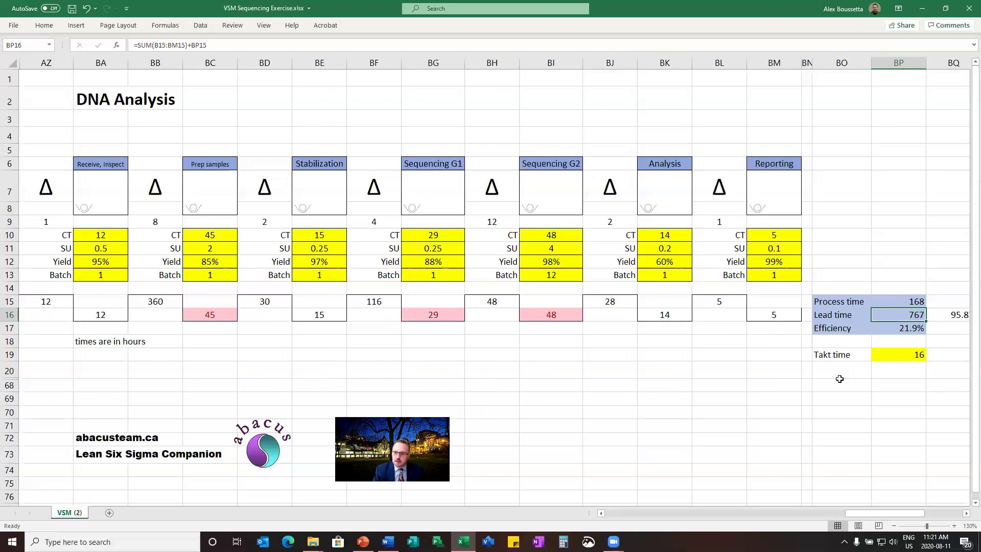
- Compare the takt time in BP19 with the process times of Prep samples, Sequencing G1 and Sequencing G2
click(916, 359)
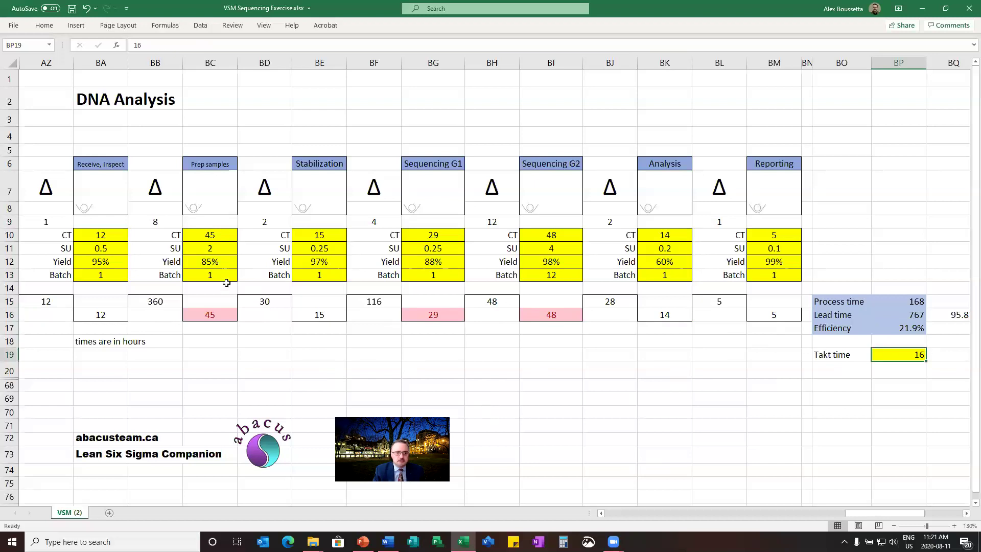
click(203, 325)
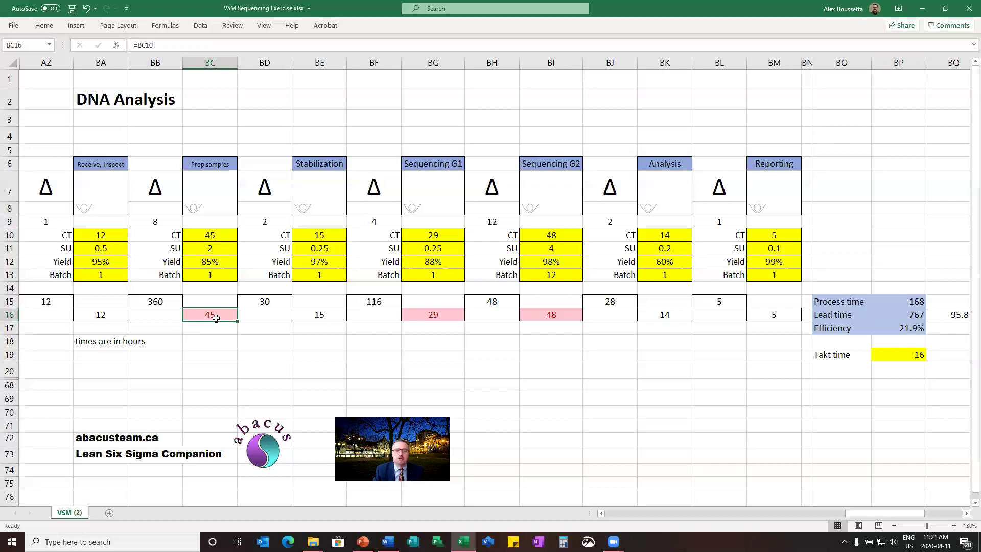
click(428, 314)
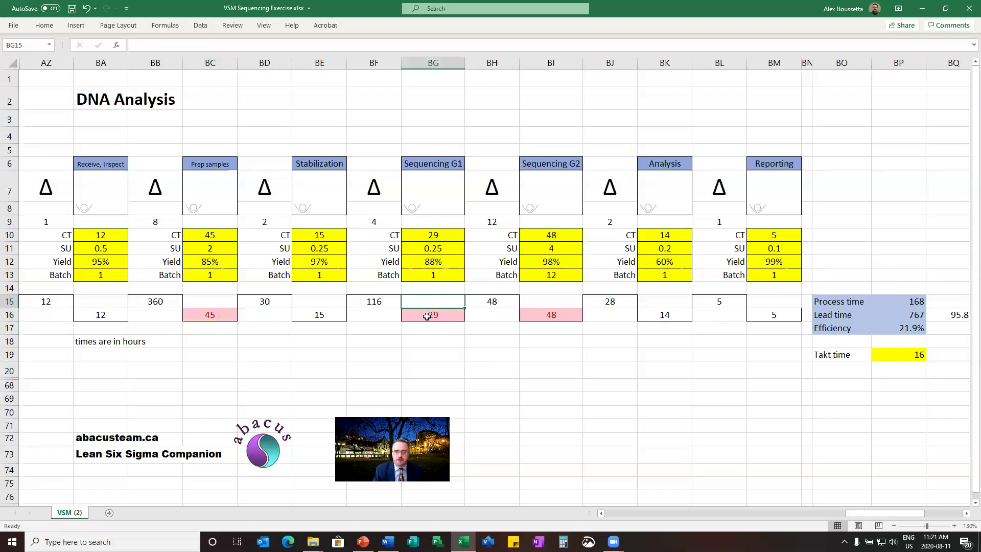
click(430, 235)
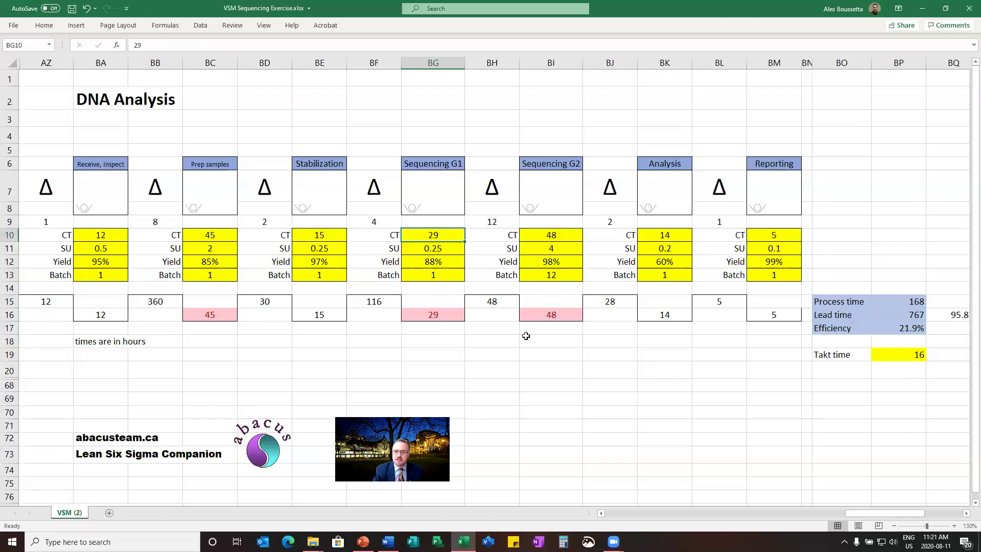
drag(553, 163, 559, 336)
click(565, 384)
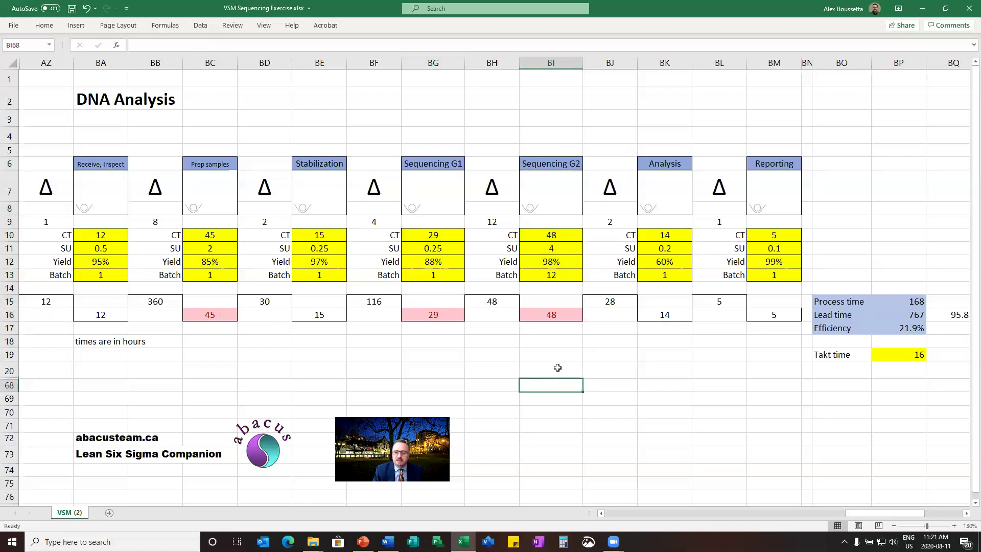
click(551, 314)
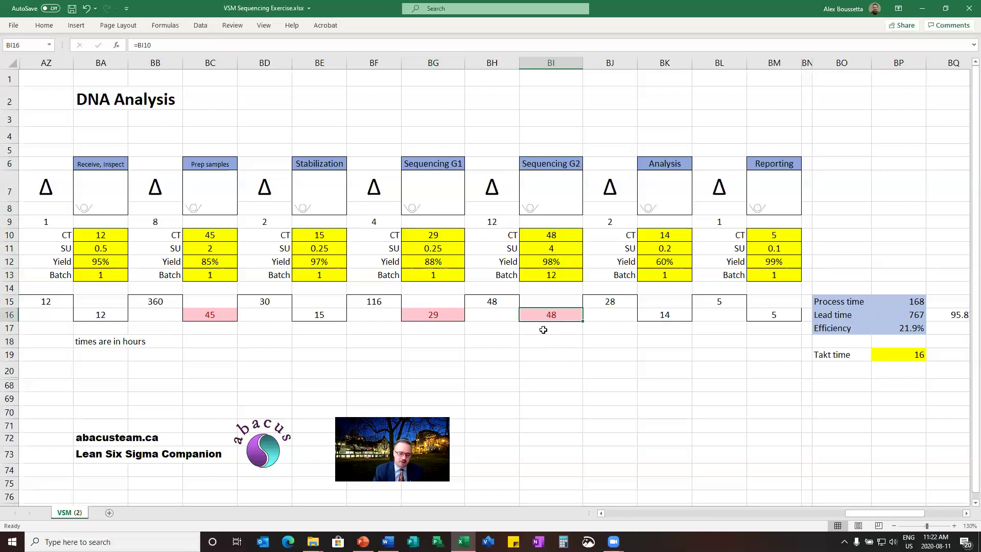
- Calculate the Sequencing G2 time per unit in BI17 by dividing its cycle time by its batch size, =BI10/BI13
click(547, 275)
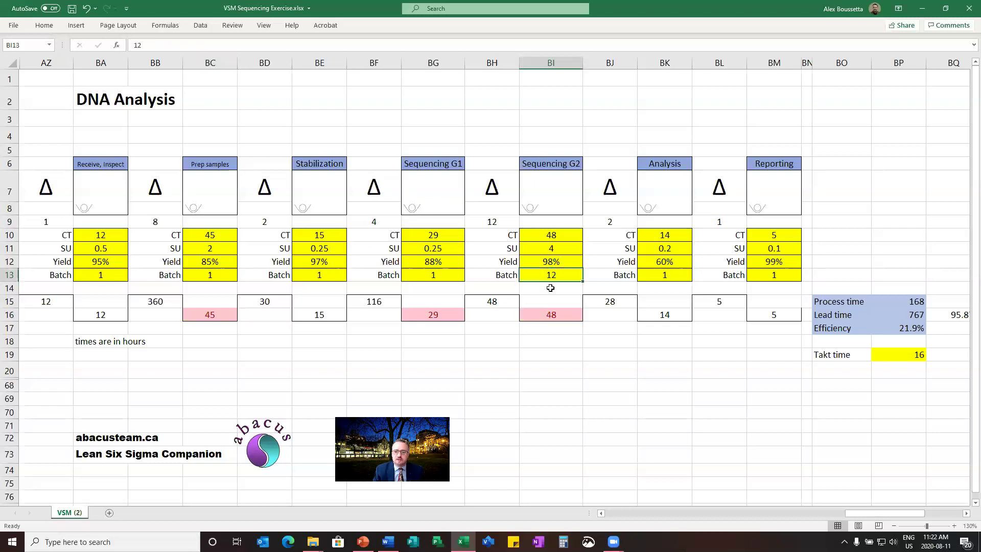
click(554, 333)
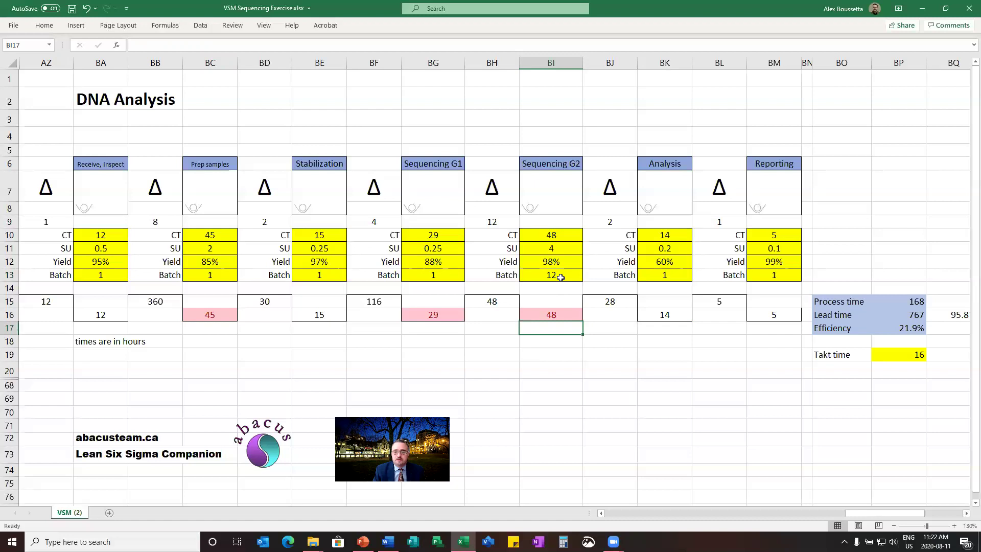
key(F2)
text(=)
key(Up)
key(Up)
key(Up)
key(Up)
key(Up)
key(Up)
key(Up)
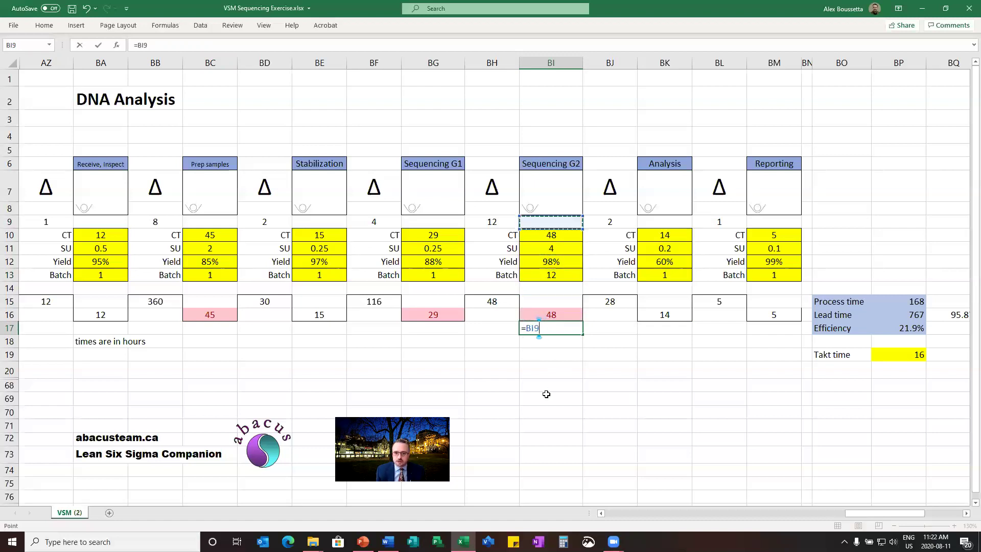
text(/)
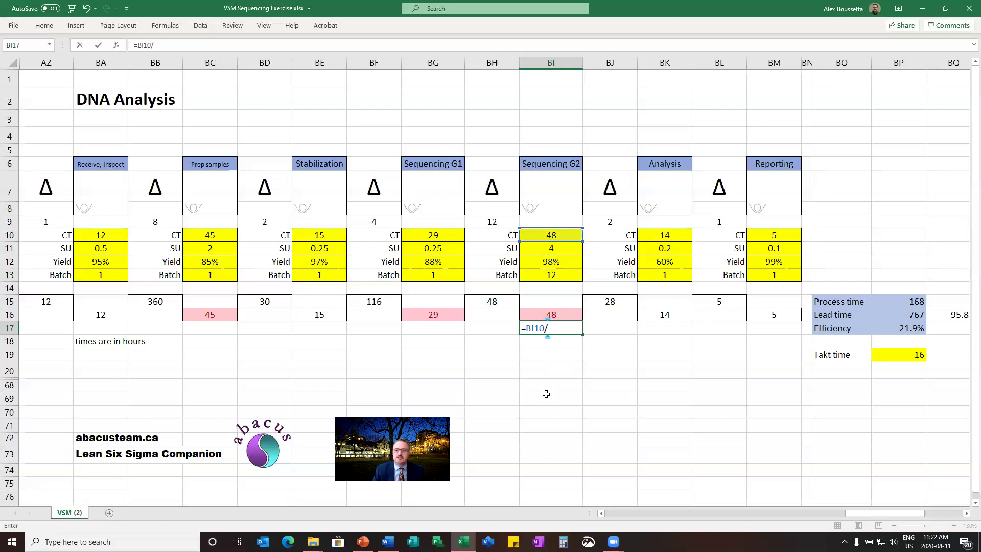
click(545, 276)
key(Return)
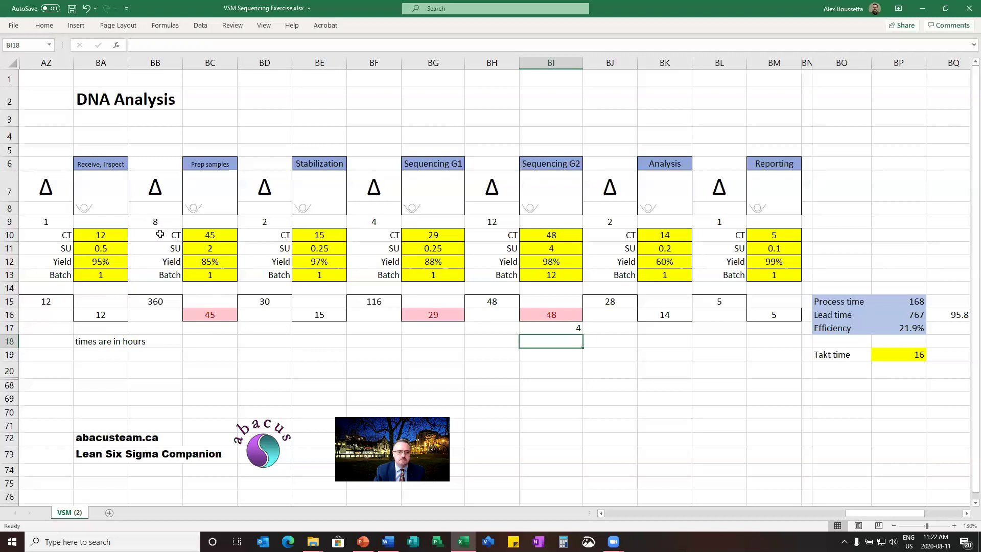
- Try a Prep samples cycle time of 30 hours in BC10
click(227, 329)
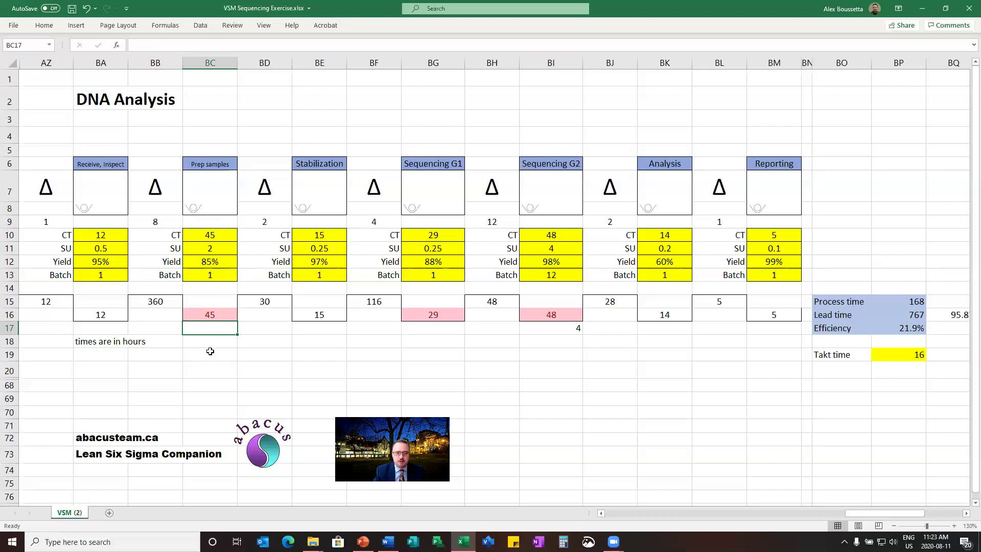
click(221, 234)
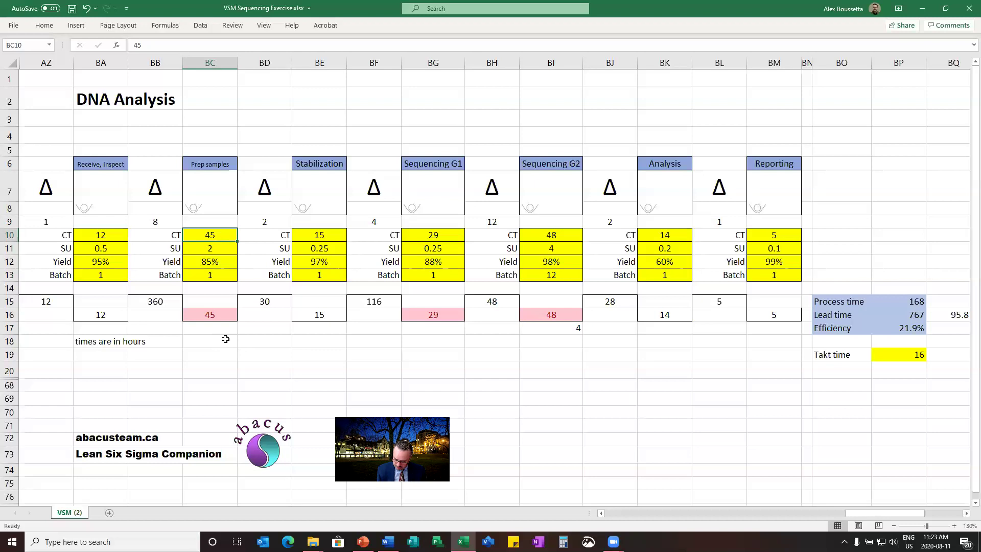
text(30)
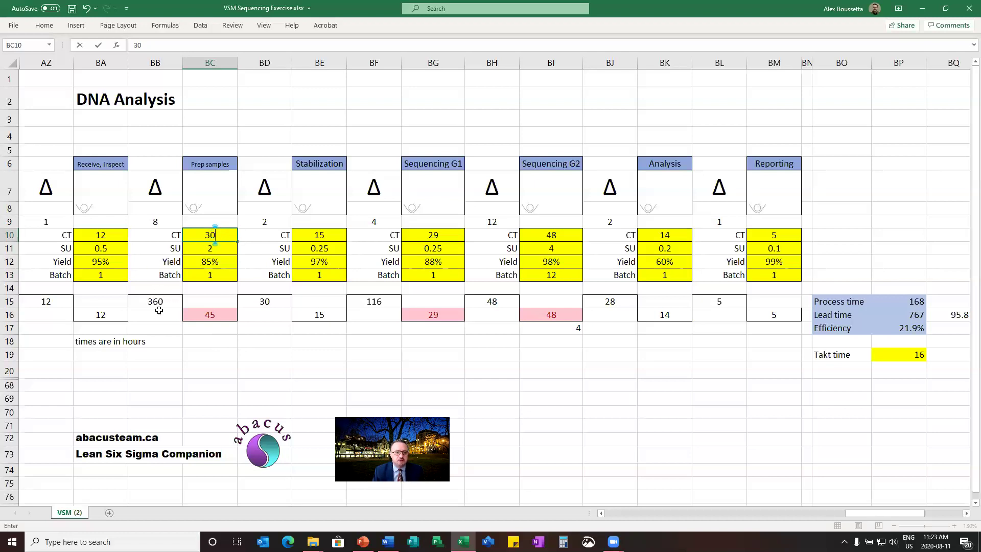
key(Return)
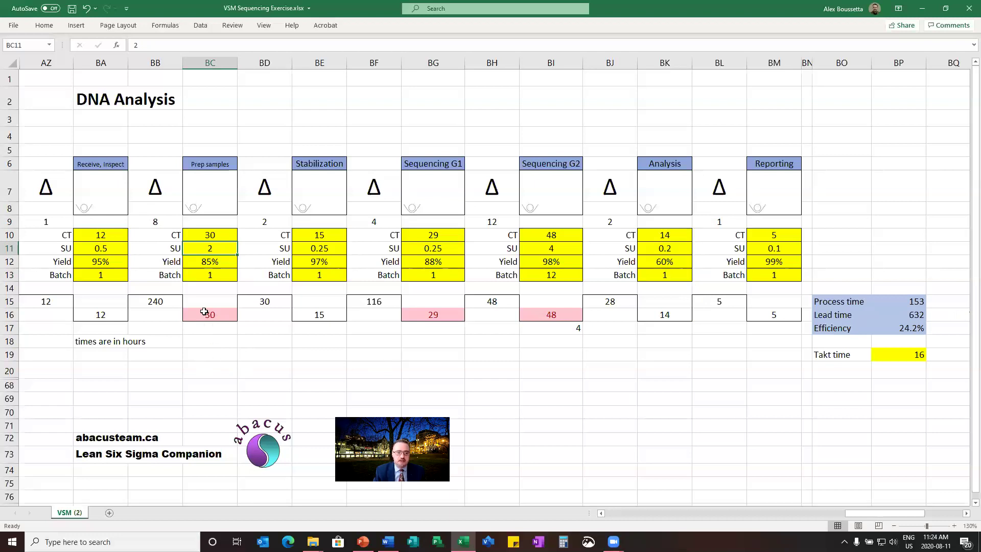
- Set the Prep samples cycle time in BC10 to 16 and the queue quantity before it in BB9 to 1
click(218, 233)
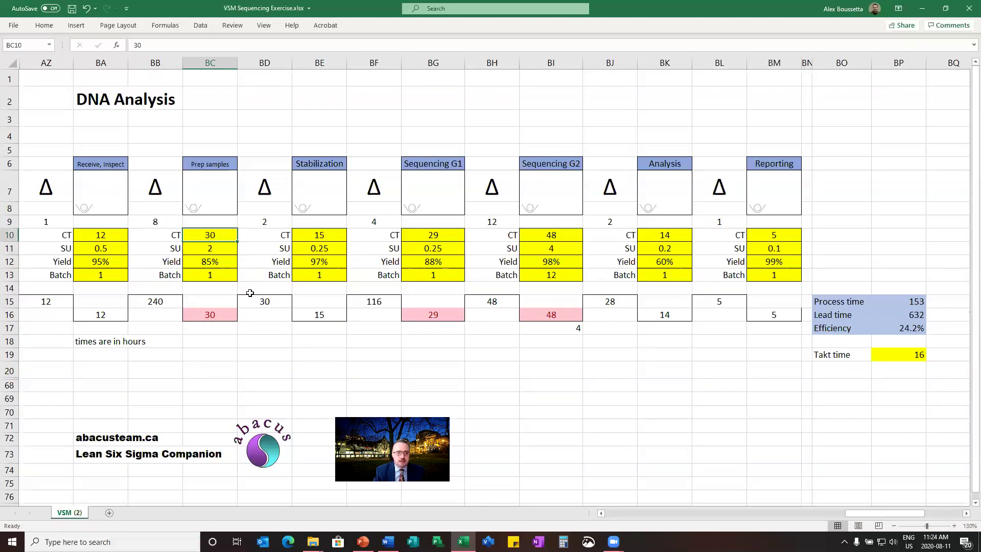
text(16)
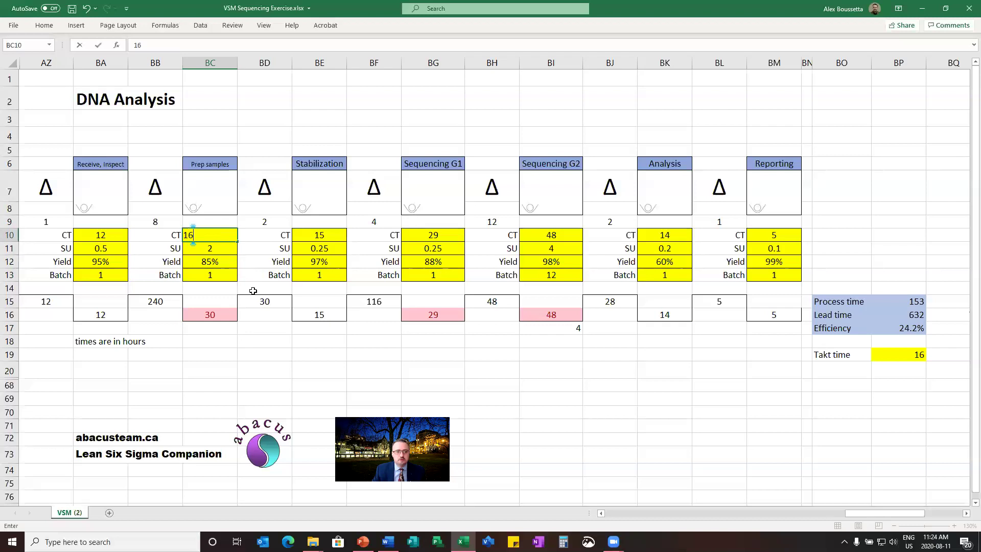
key(Return)
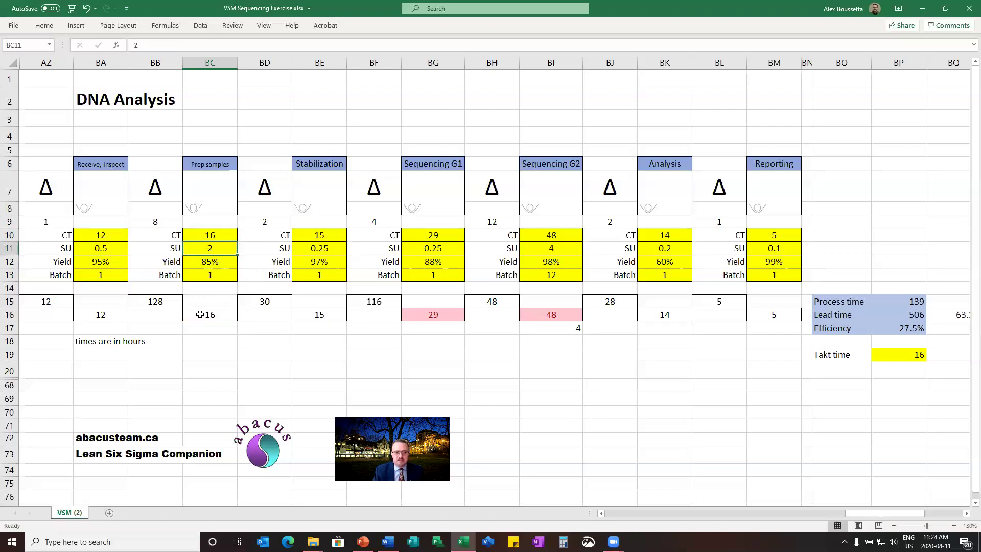
click(164, 221)
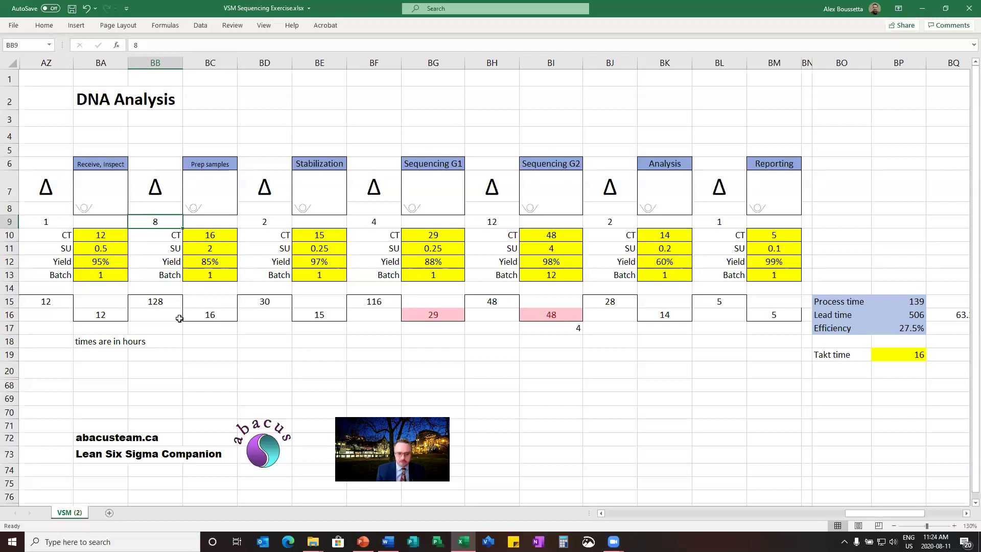
text(1)
key(Return)
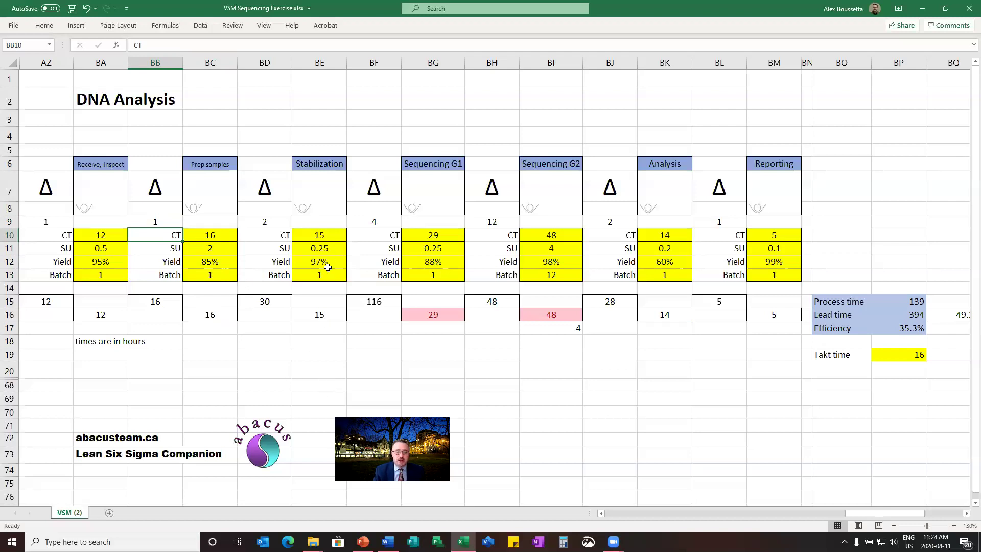
- Set the Sequencing G1 cycle time in BG10 to 14 and the queue quantity before it in BF9 to 2
click(428, 232)
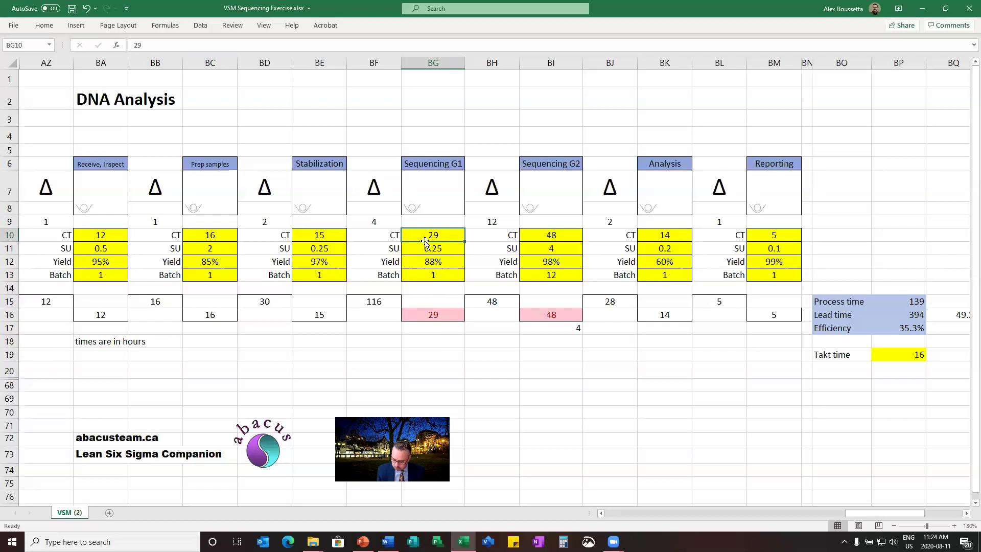
text(14)
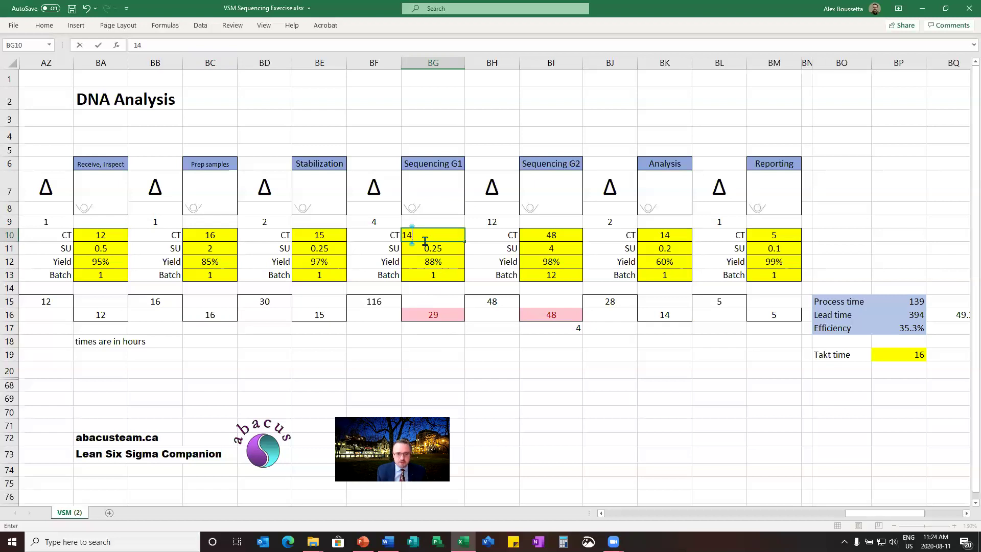
key(Return)
key(Up)
key(Up)
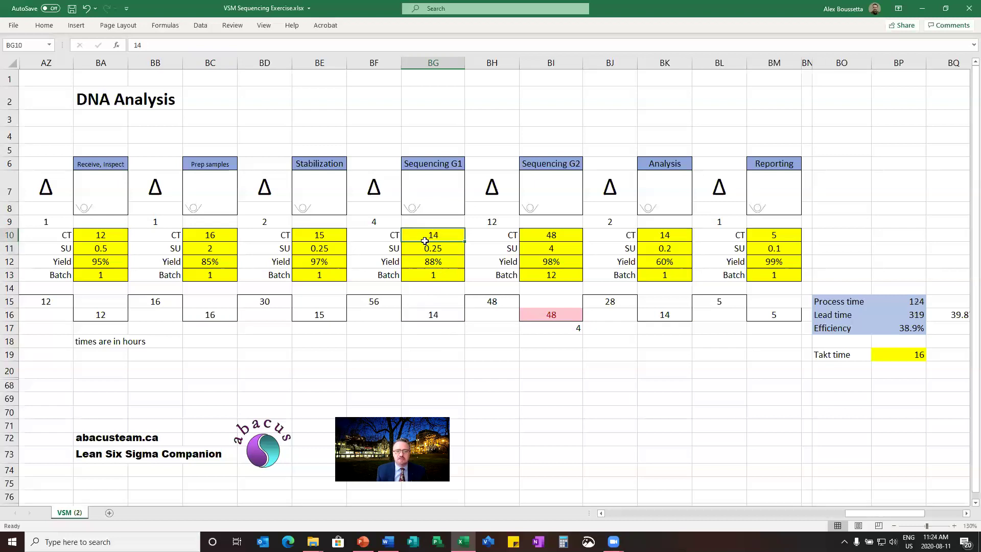
key(Left)
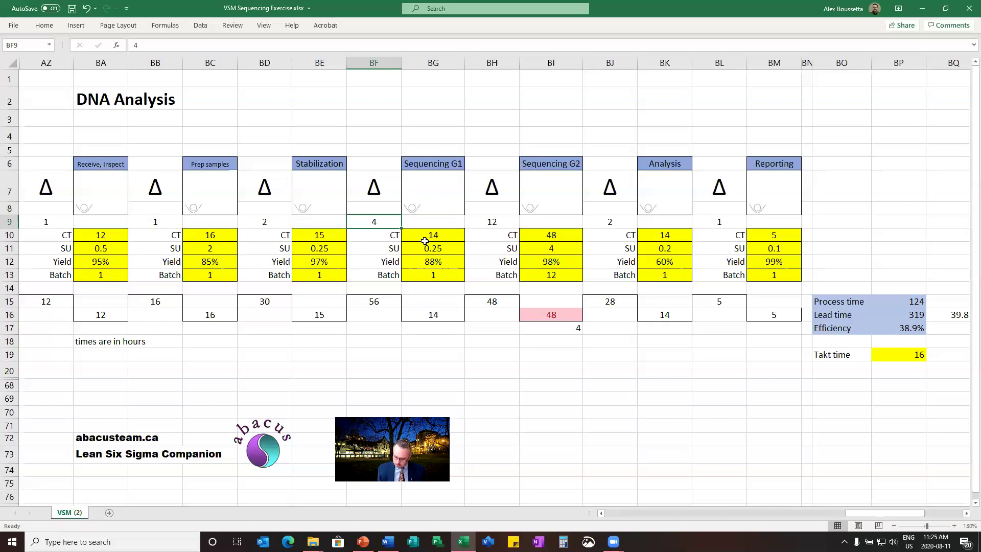
text(2)
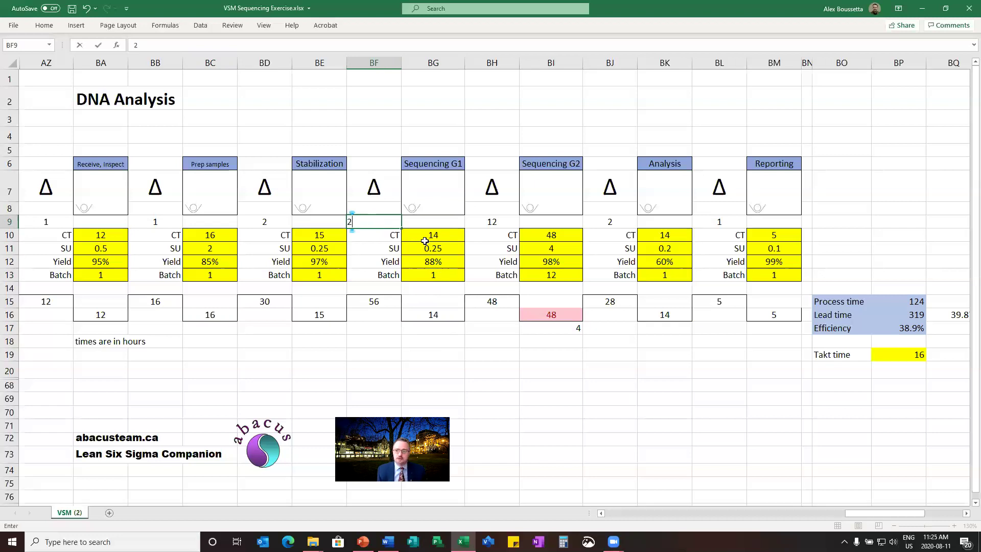
key(Return)
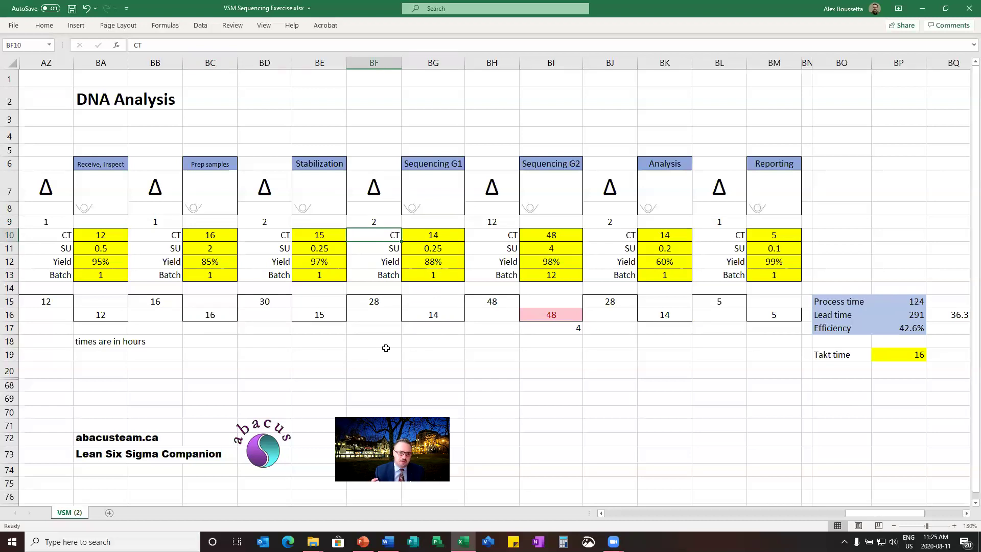
- Check the yield values of Sequencing G1 and Sequencing G2
click(434, 261)
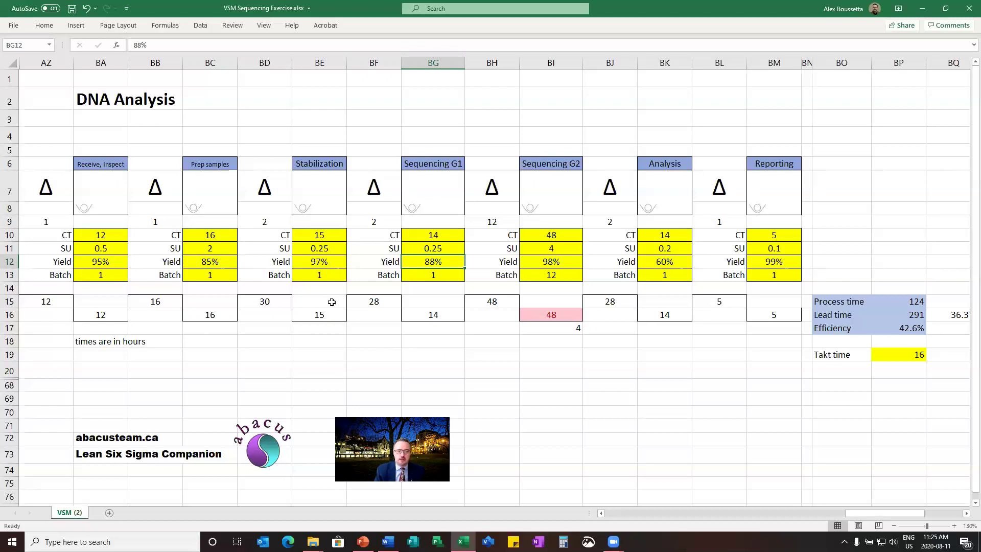
click(546, 259)
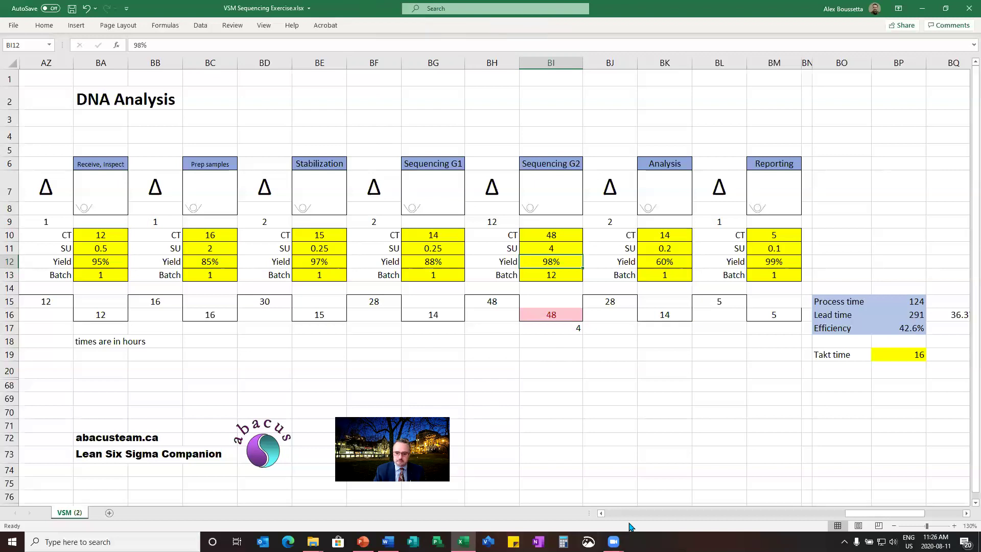
mouse_move(613, 541)
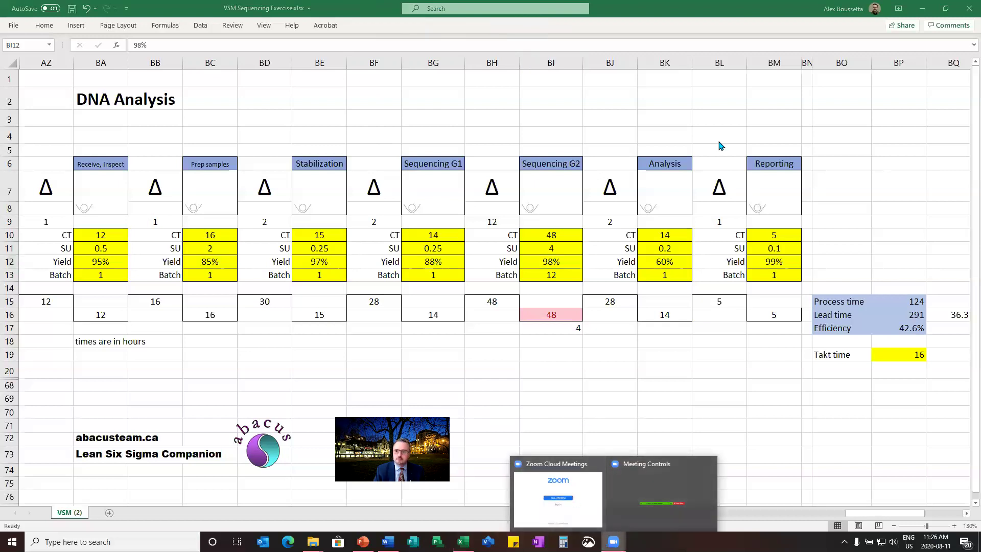